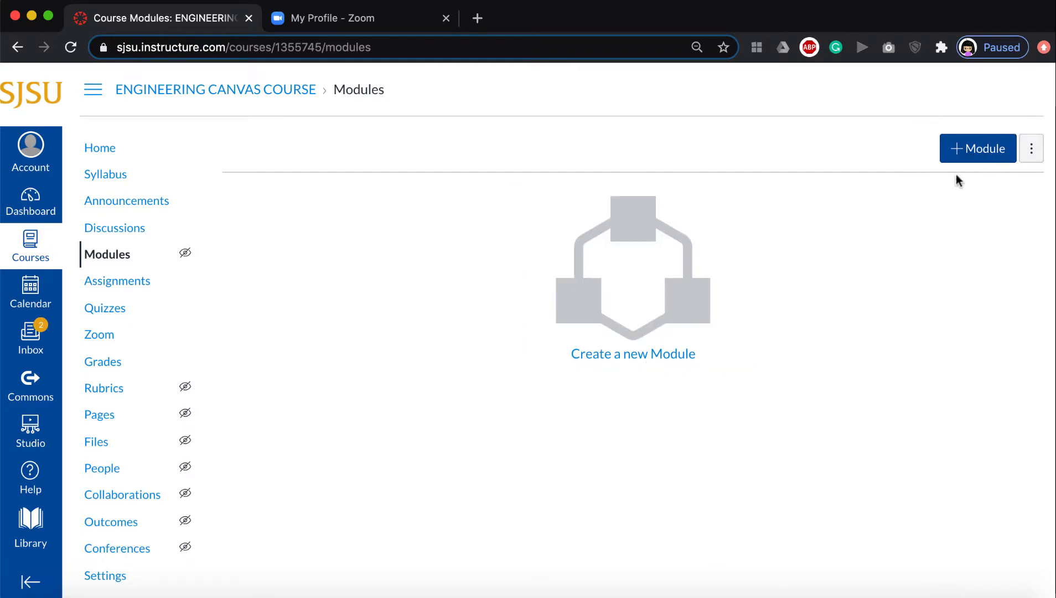
Create a new module named Week1.
click(997, 150)
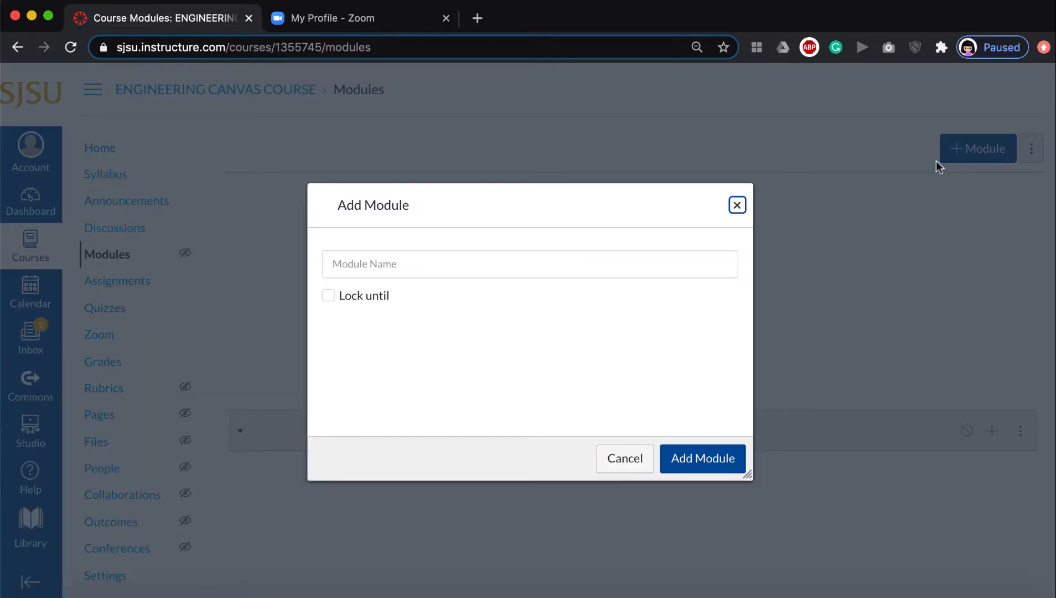
click(614, 264)
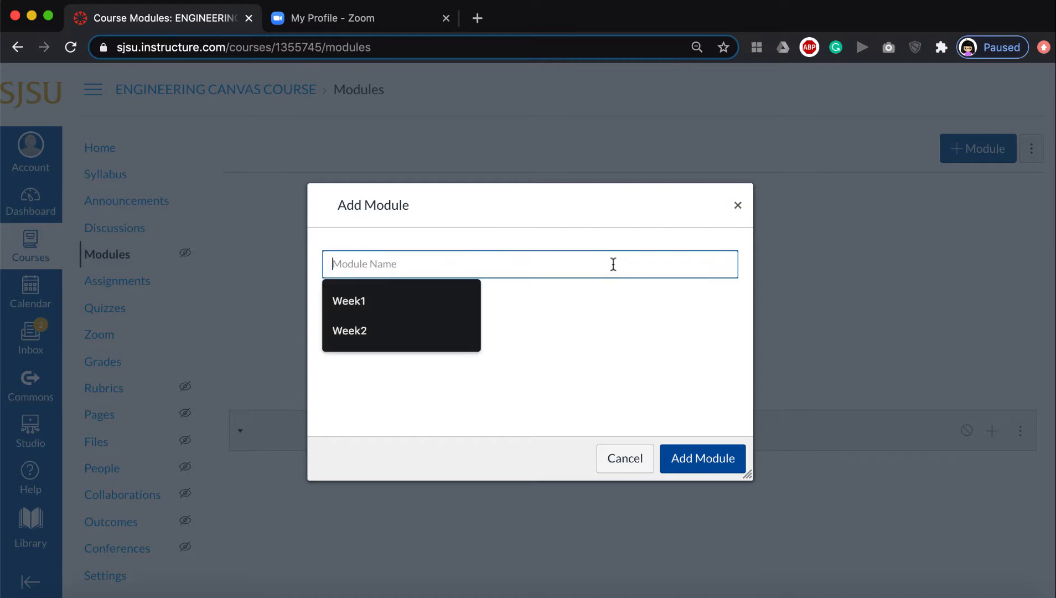
click(339, 303)
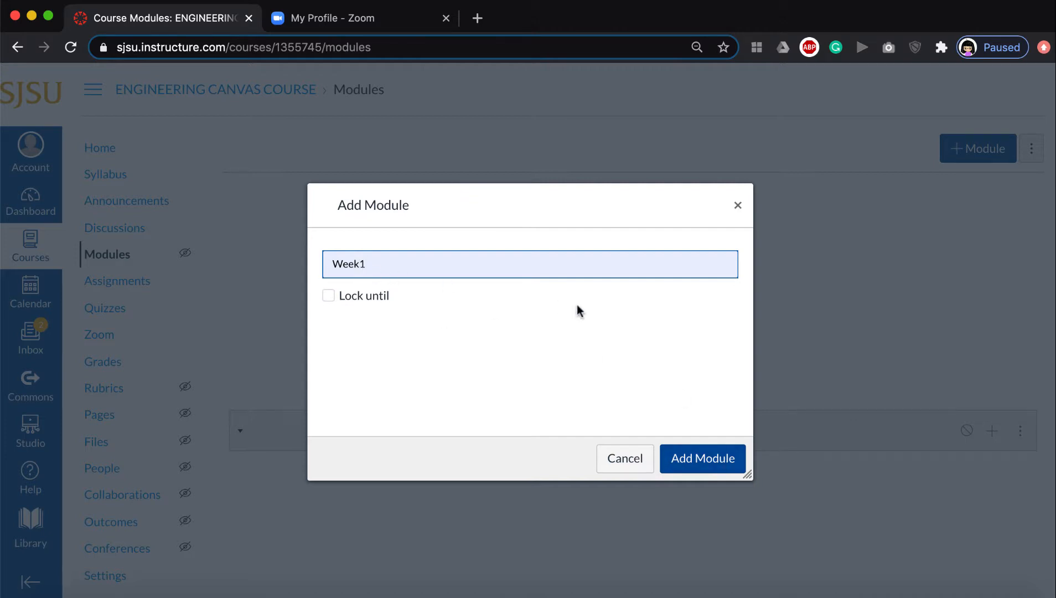
click(694, 458)
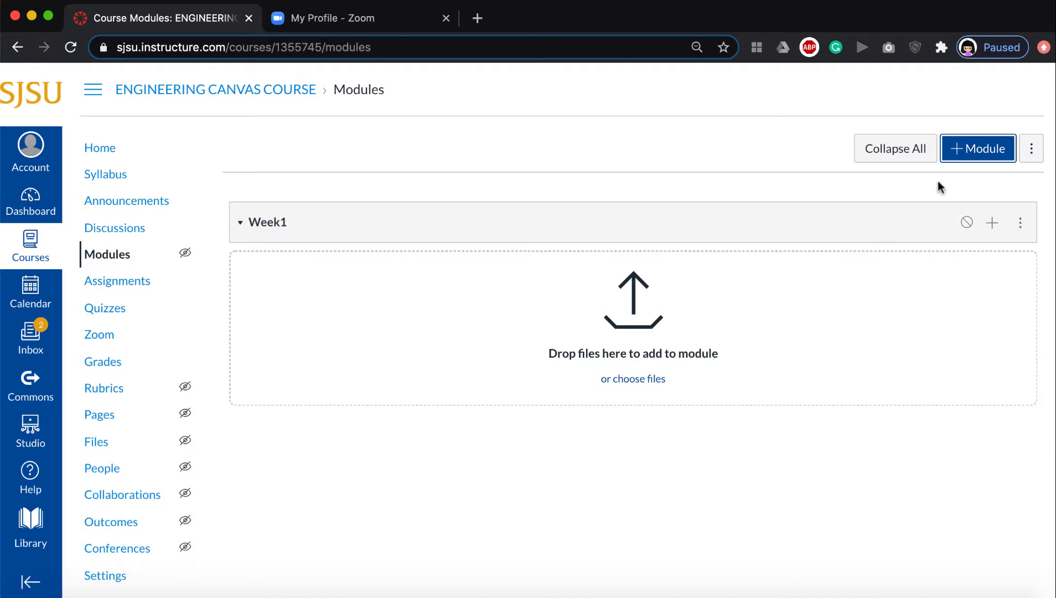
Create a second module named Week2.
click(972, 156)
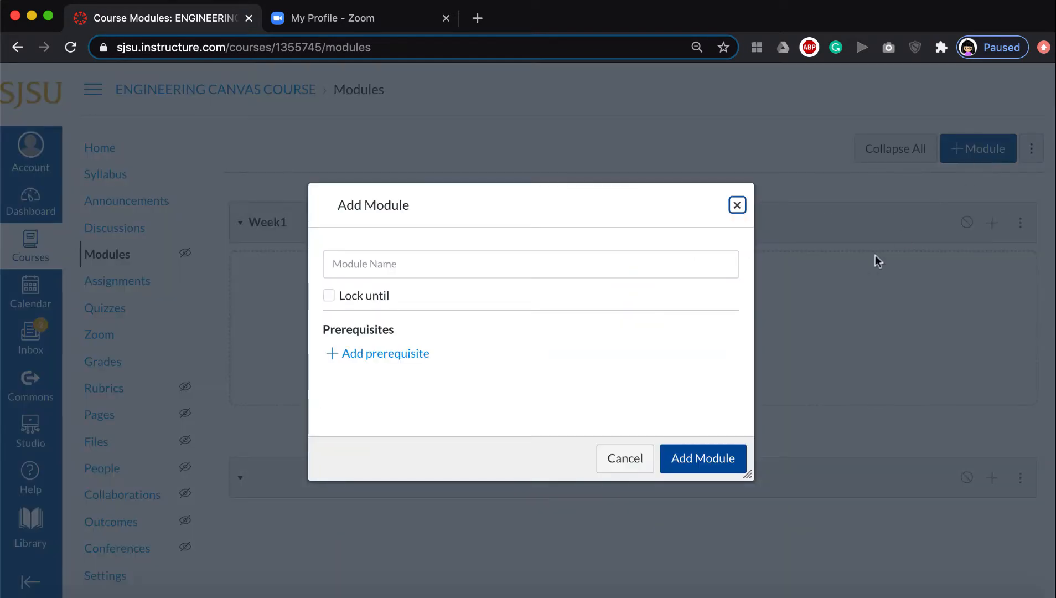
click(684, 265)
click(405, 341)
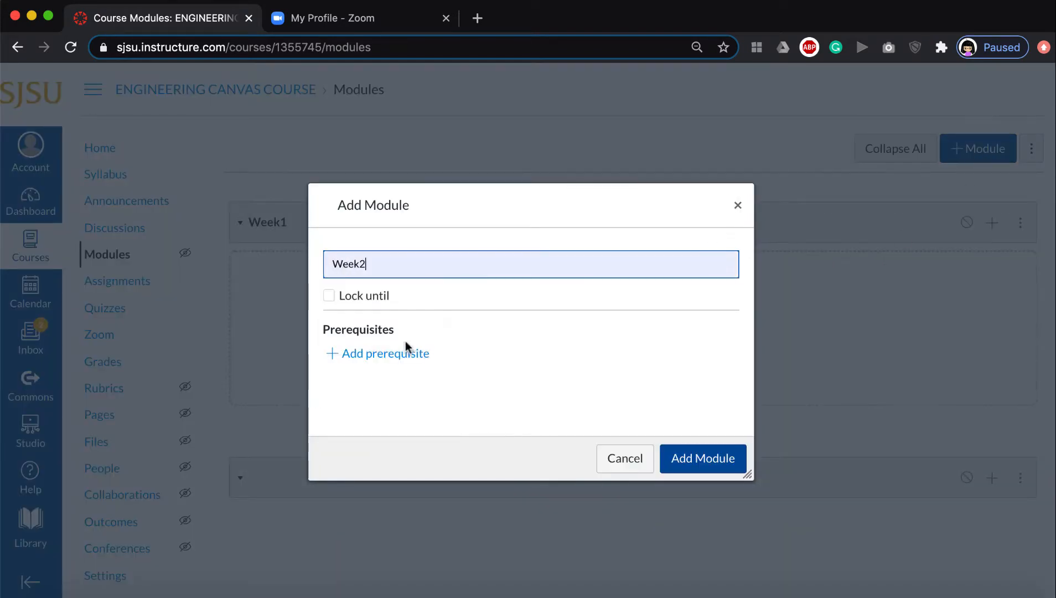
click(690, 458)
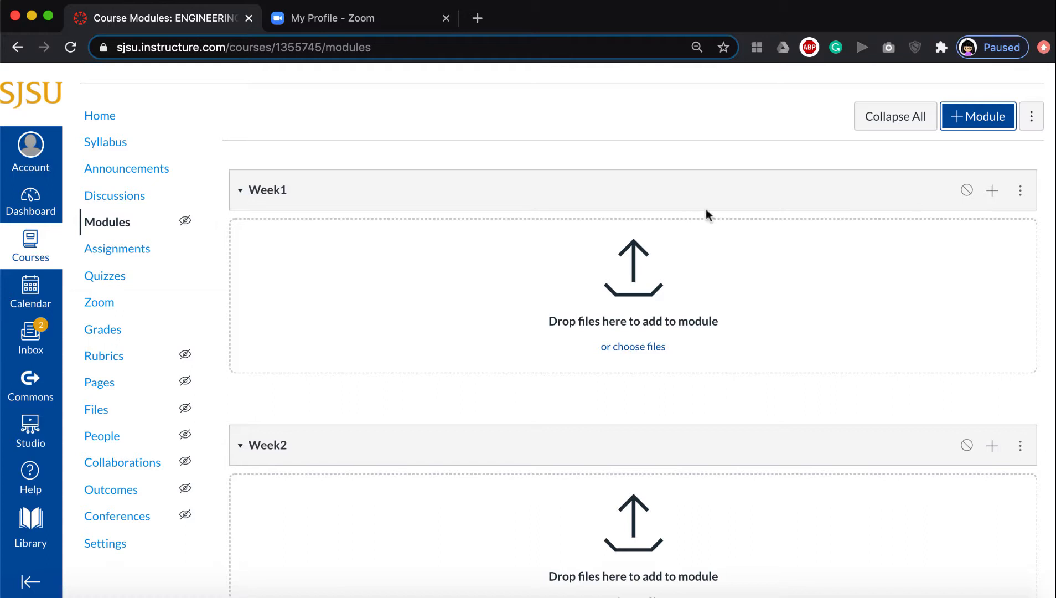
Open the add-item dialog for Week1 and examine the available item types.
click(734, 194)
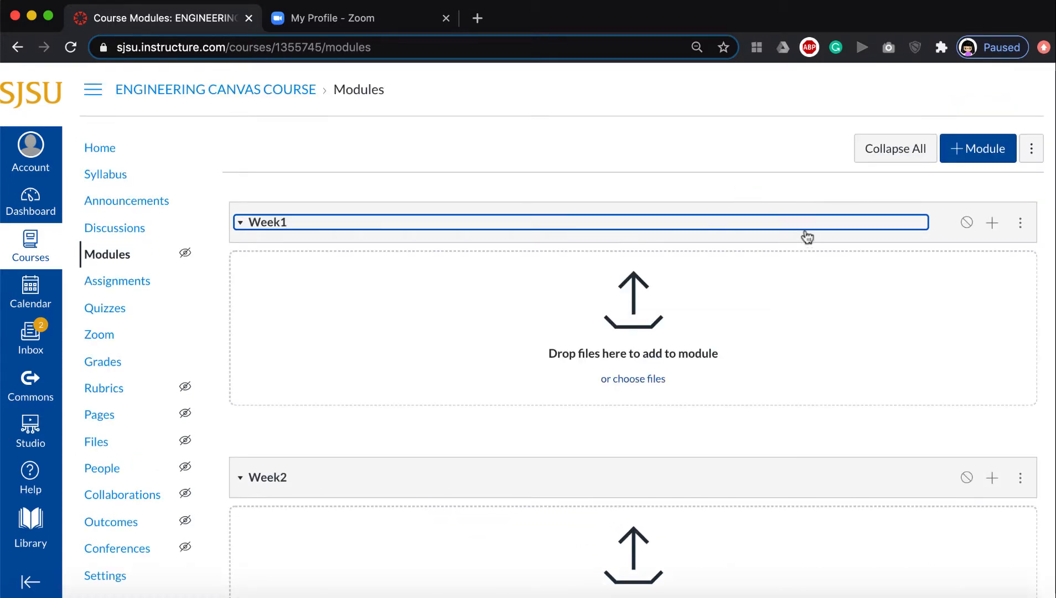
click(826, 196)
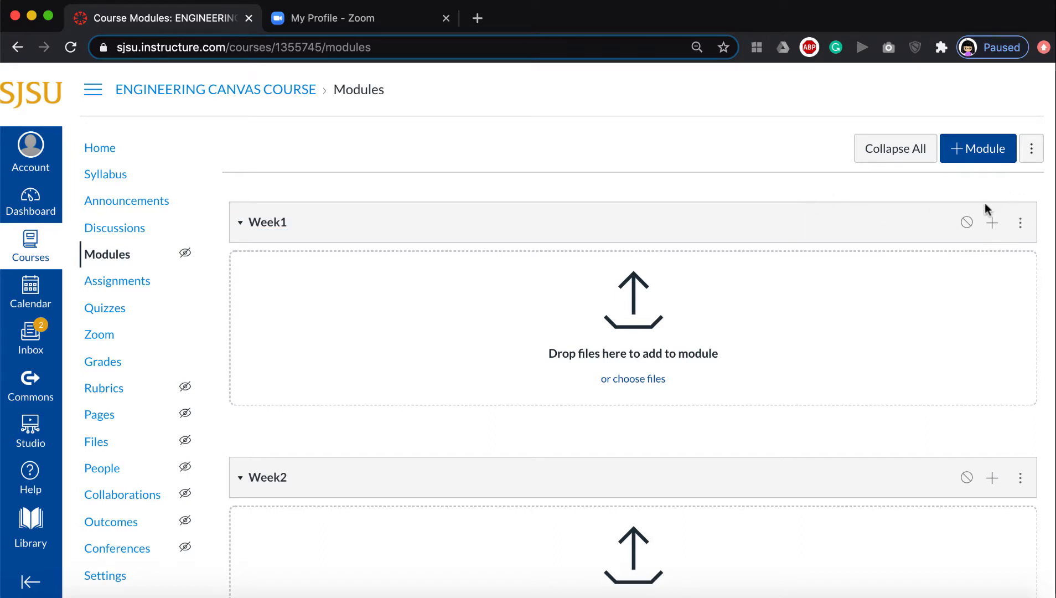
click(992, 223)
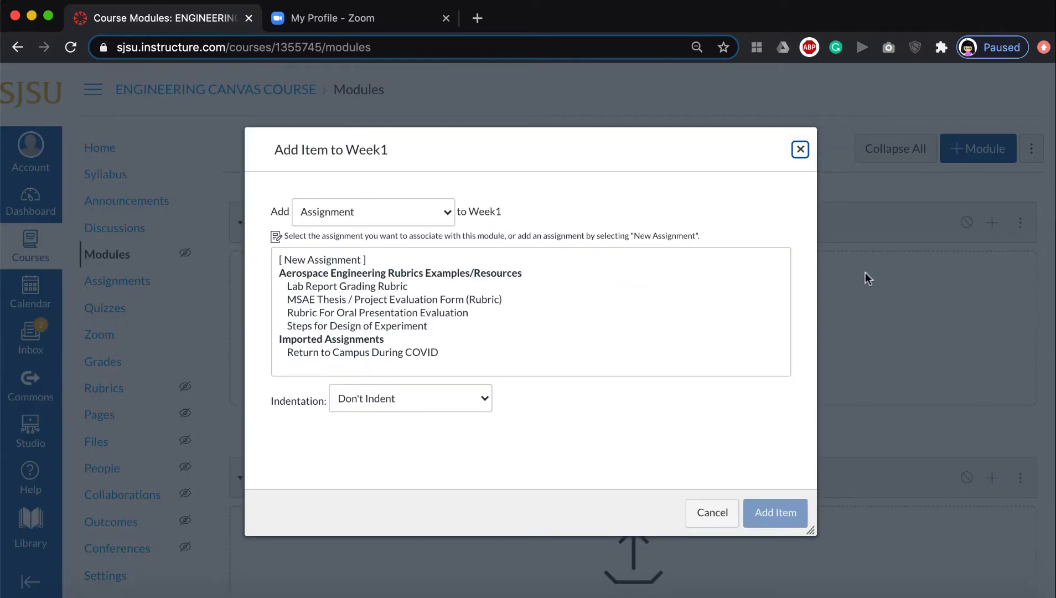
click(374, 214)
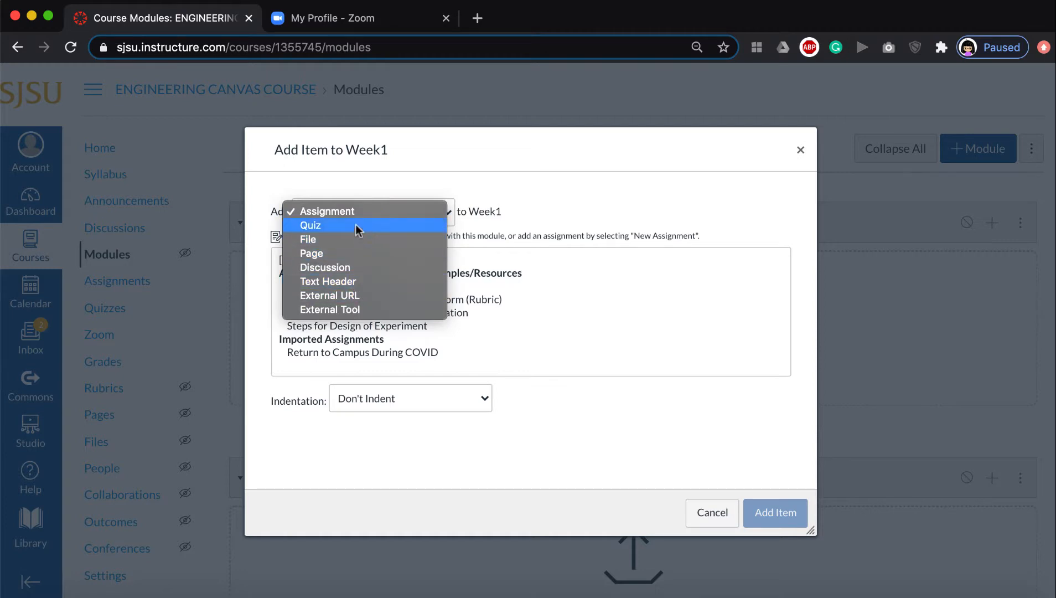
click(414, 192)
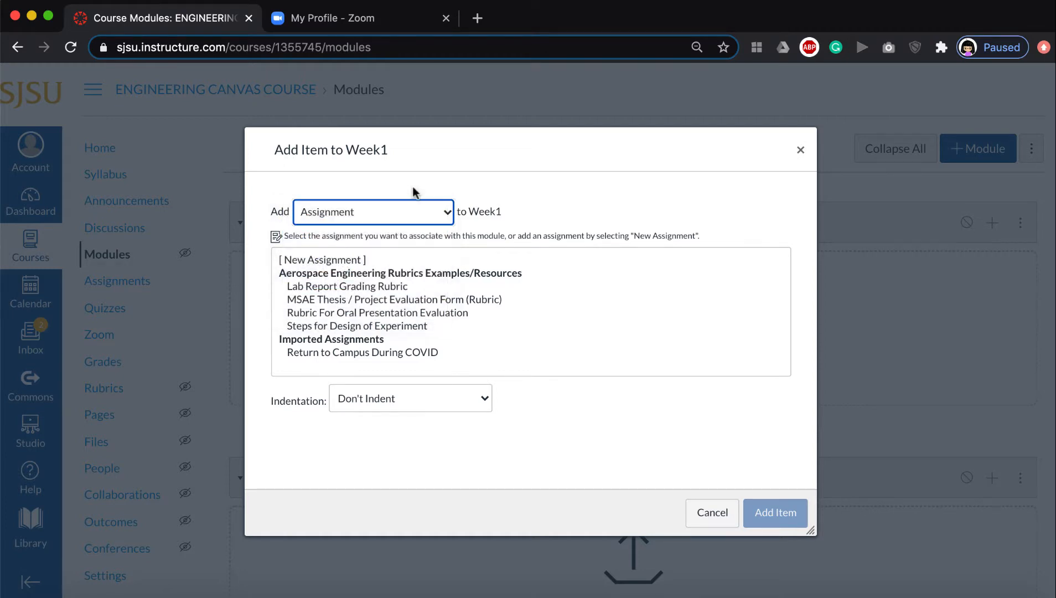
click(390, 216)
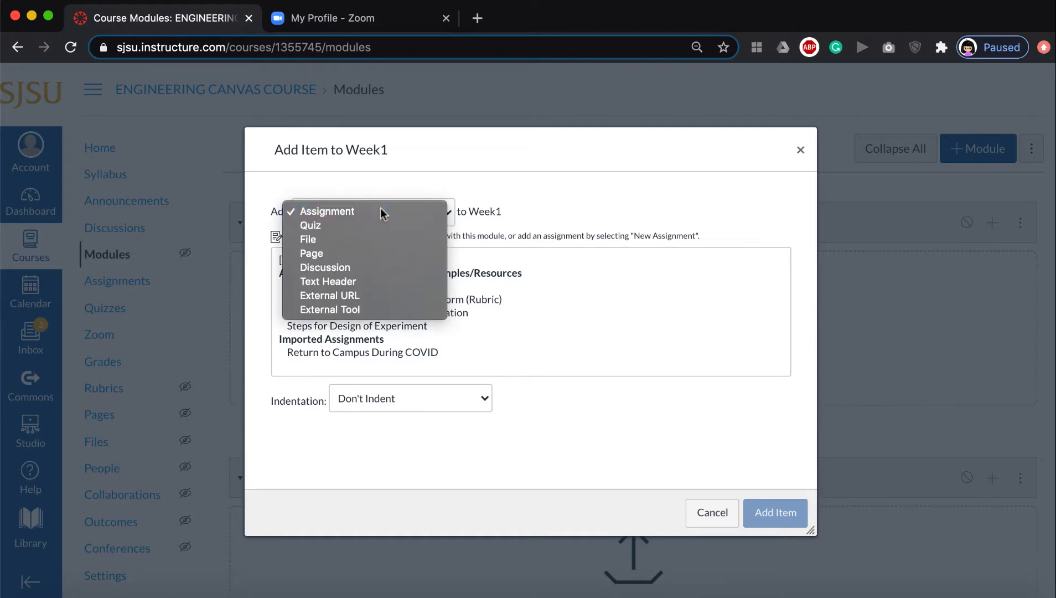
click(380, 213)
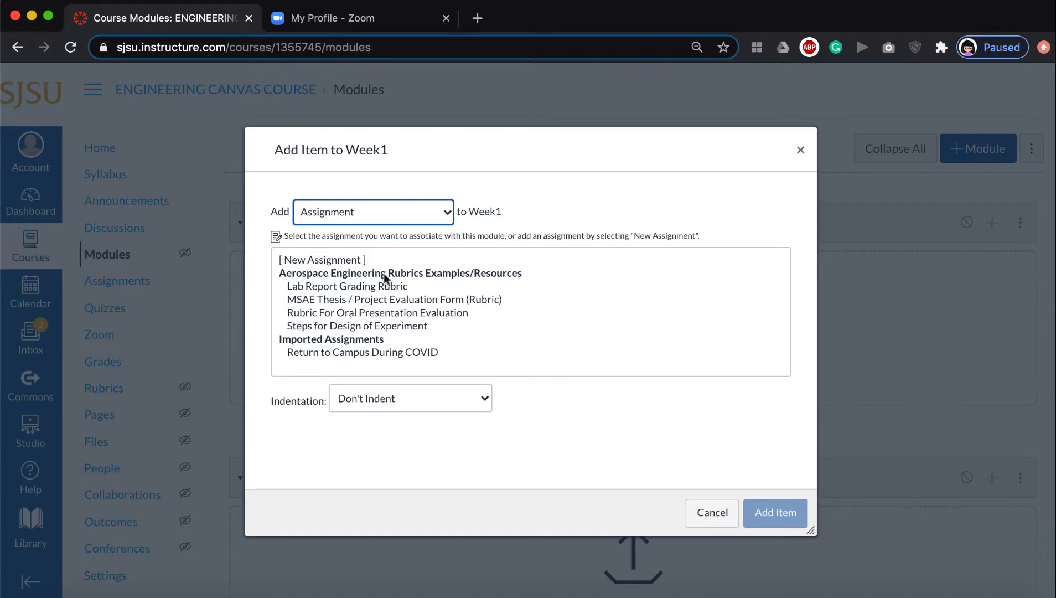
Add a new assignment named Hw1 to the Week1 module.
click(351, 257)
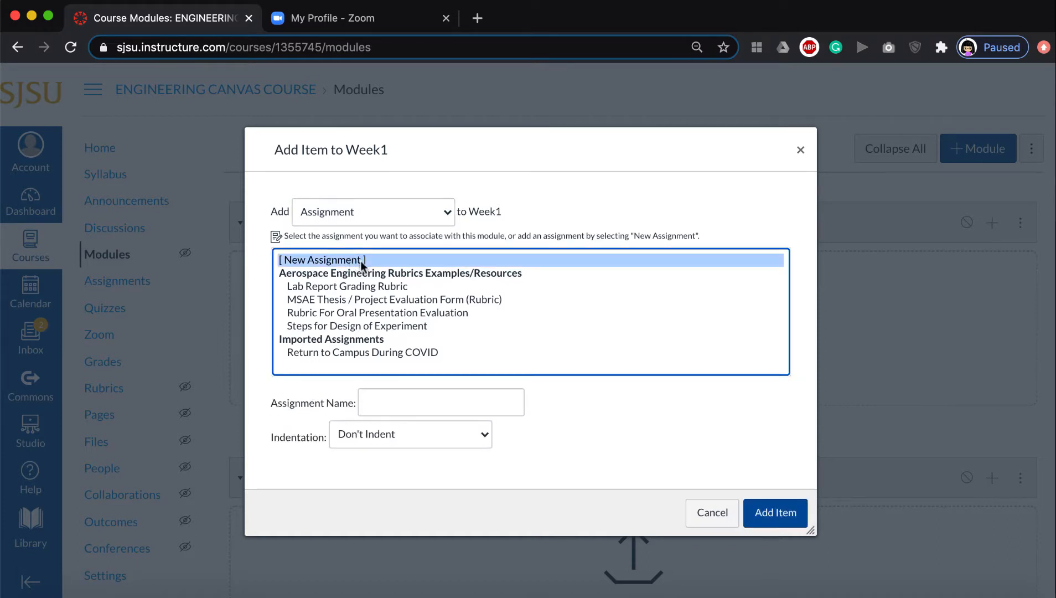
click(388, 401)
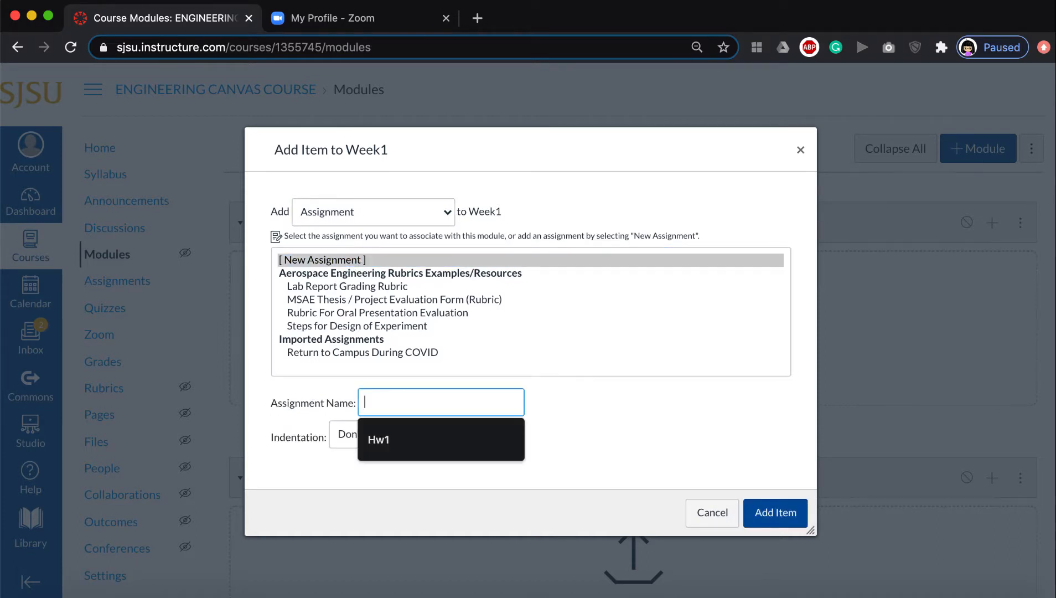
key(Down)
click(577, 421)
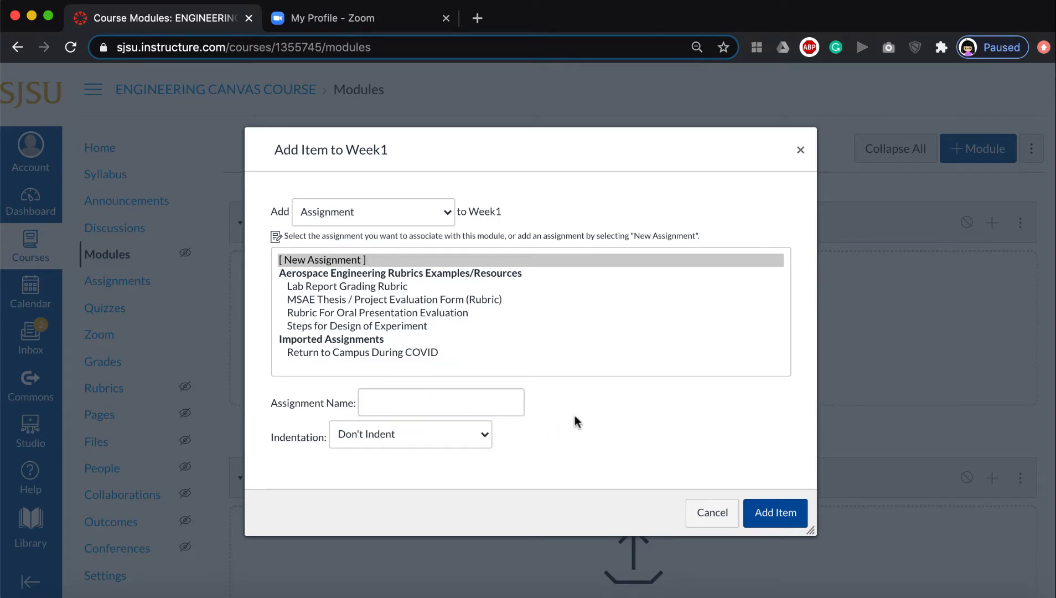
click(517, 409)
click(483, 438)
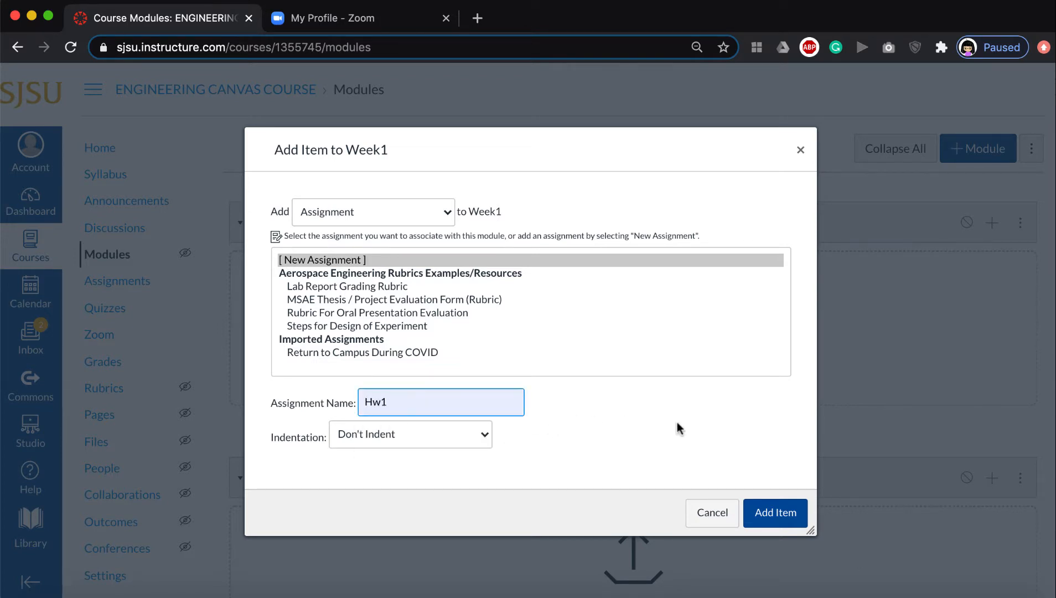
click(780, 515)
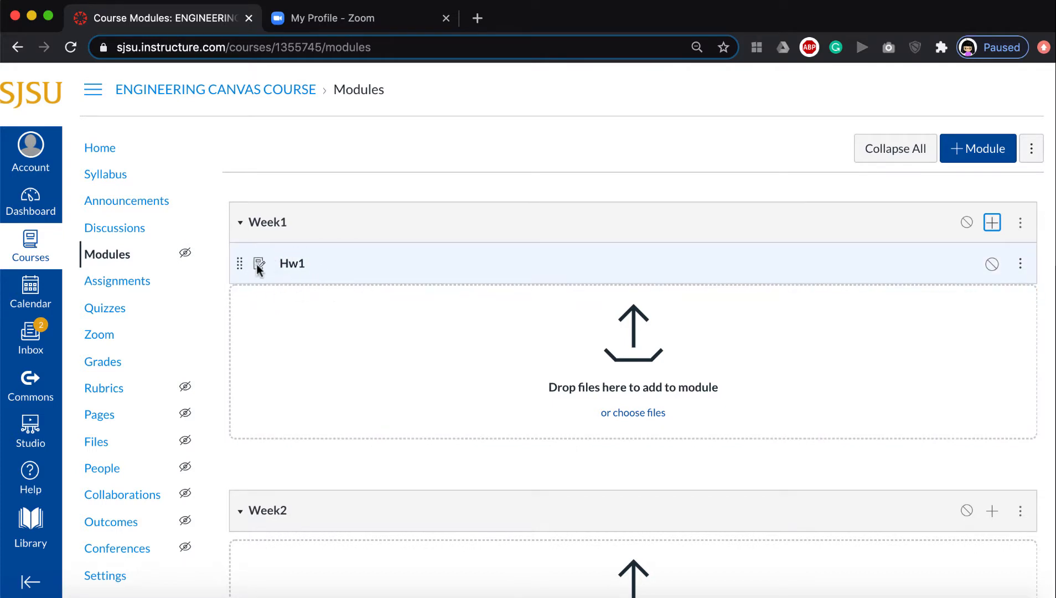
Review Hw1 in the course assignments list, then return to modules and collapse and re-expand Week1.
click(142, 285)
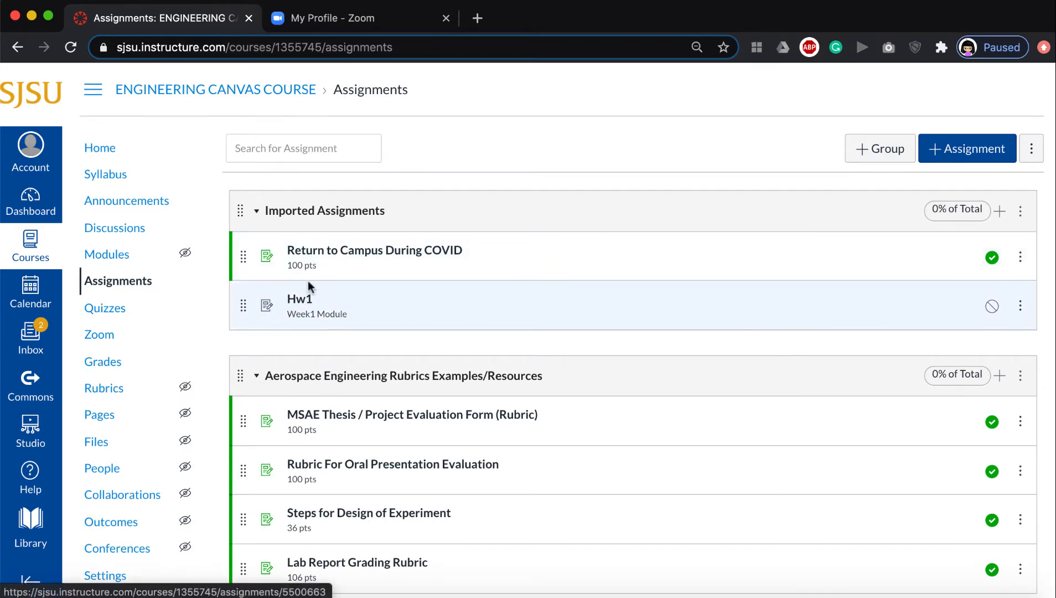
click(116, 262)
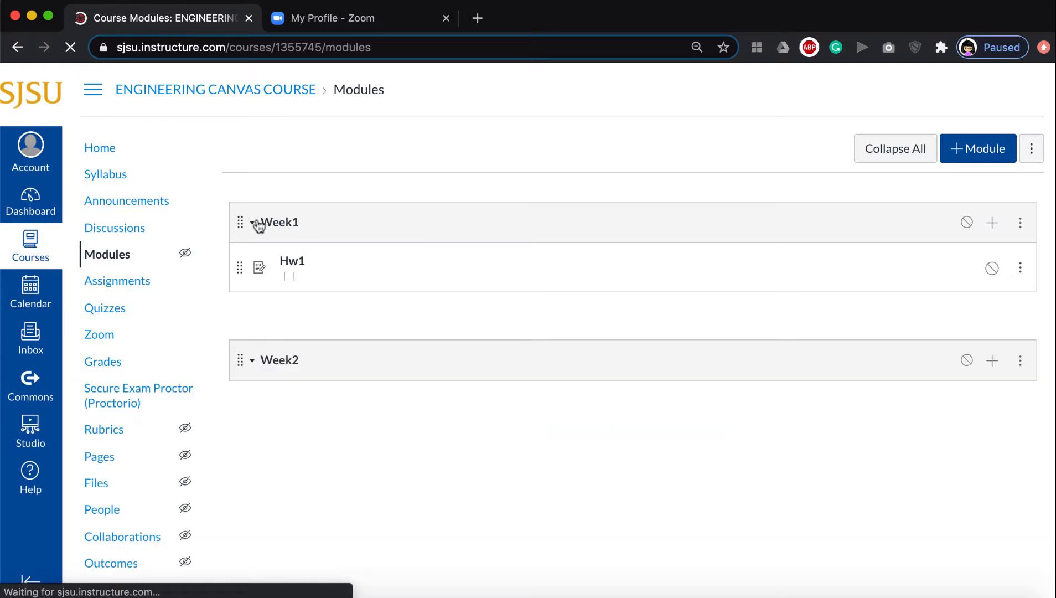
click(256, 222)
scroll(378, 235, down, 1)
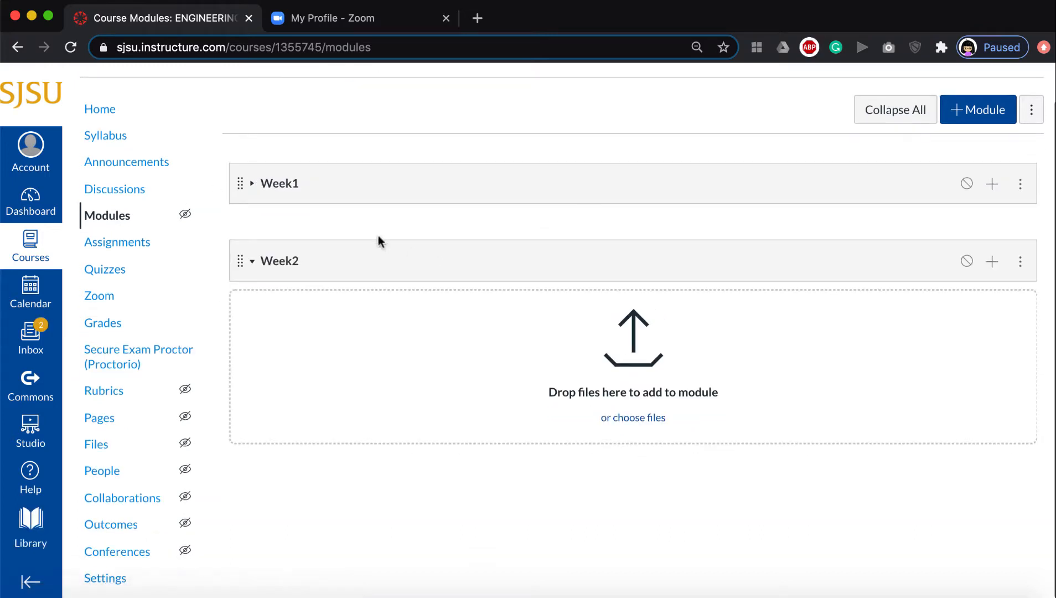
click(253, 185)
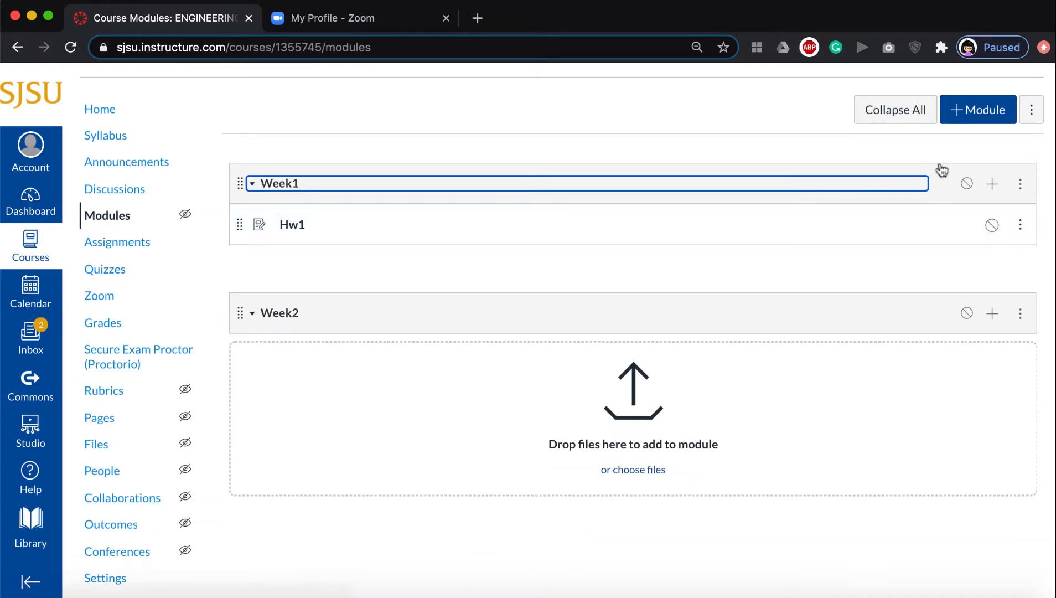
Add the existing Unnamed Quiz to the Week1 module.
click(992, 184)
click(420, 210)
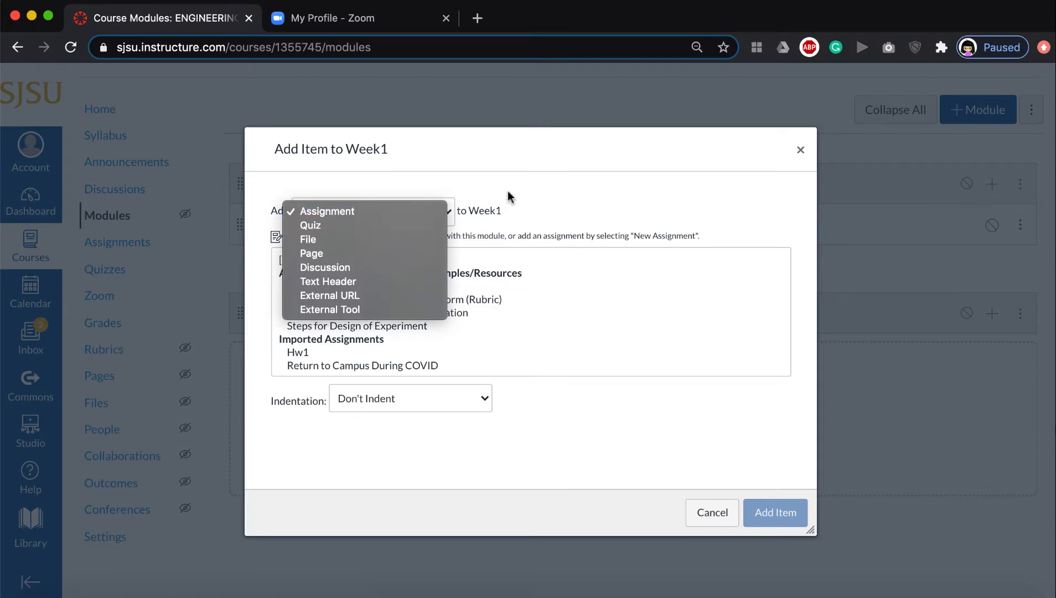
click(358, 226)
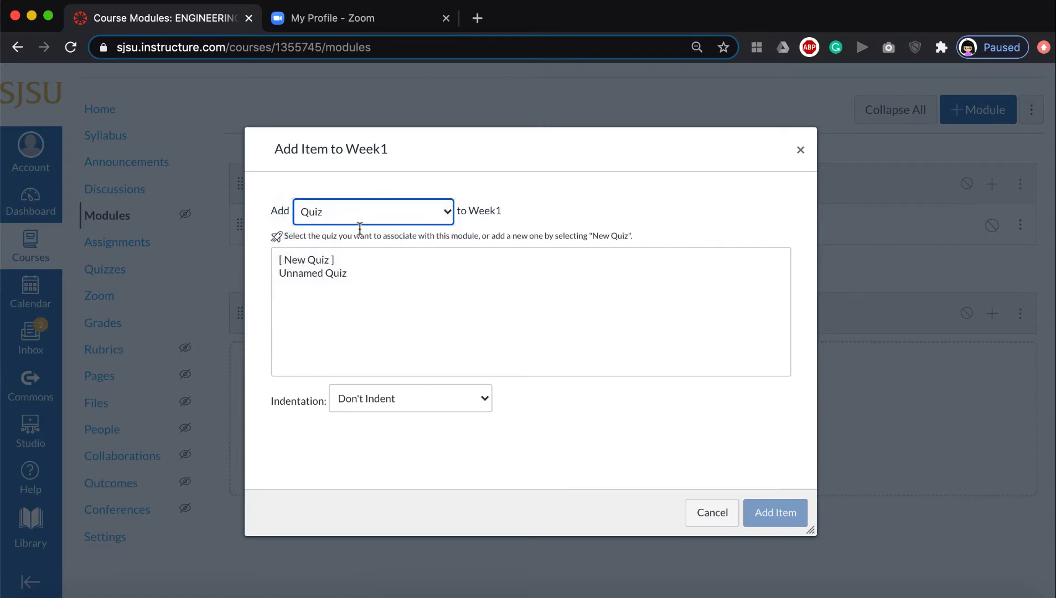
click(304, 270)
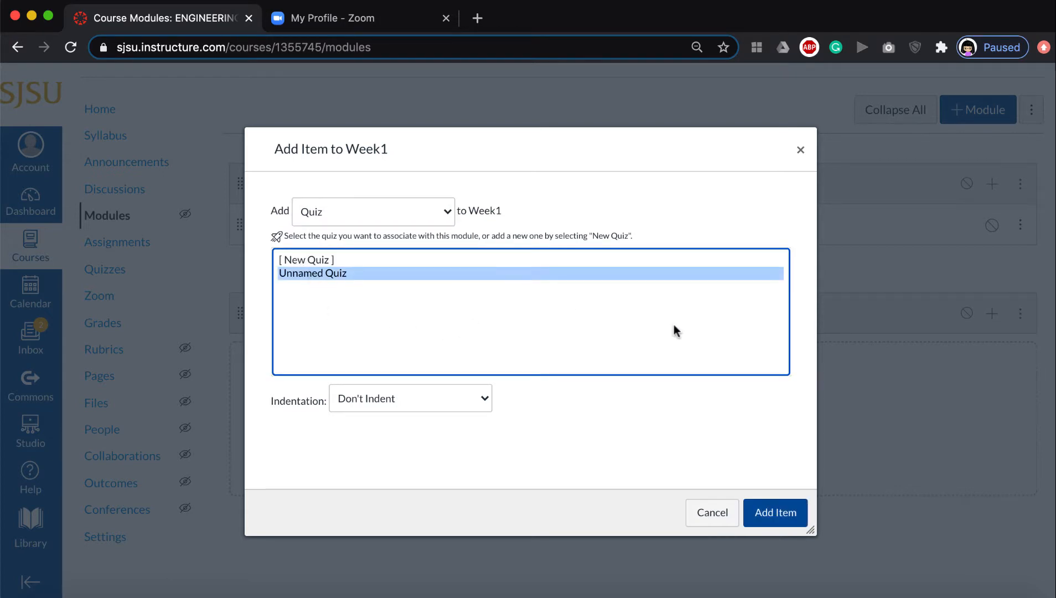
click(775, 512)
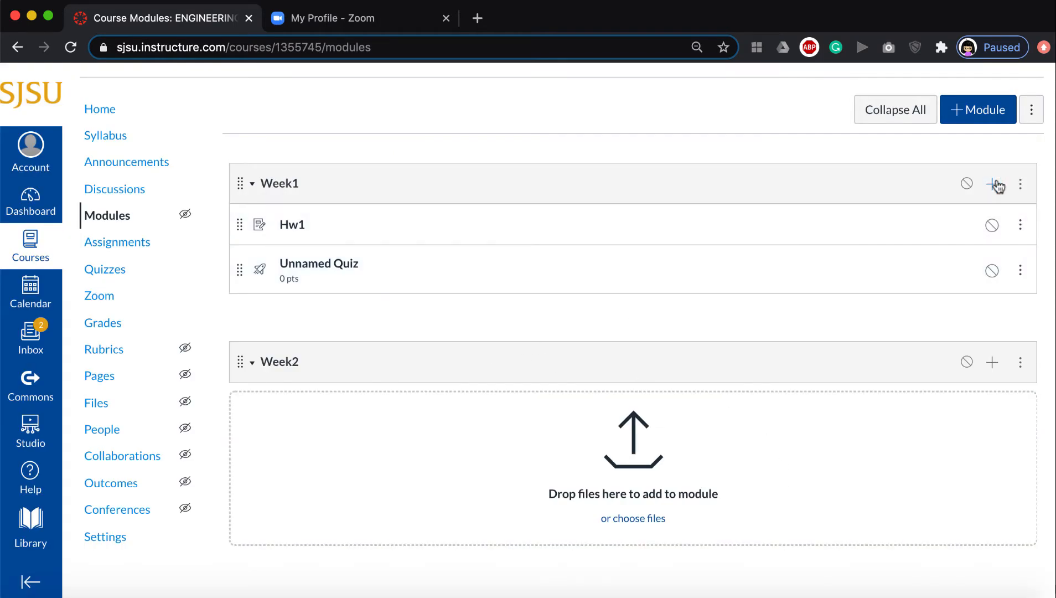
Add the course file powerpoint_example.pptx to the Week1 module.
click(995, 185)
click(344, 218)
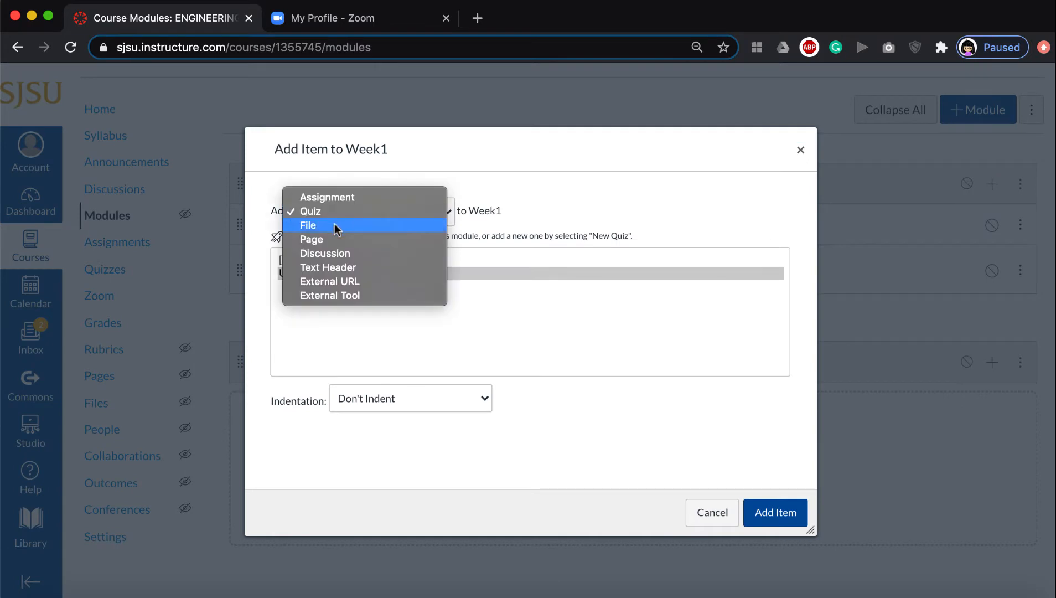
click(334, 224)
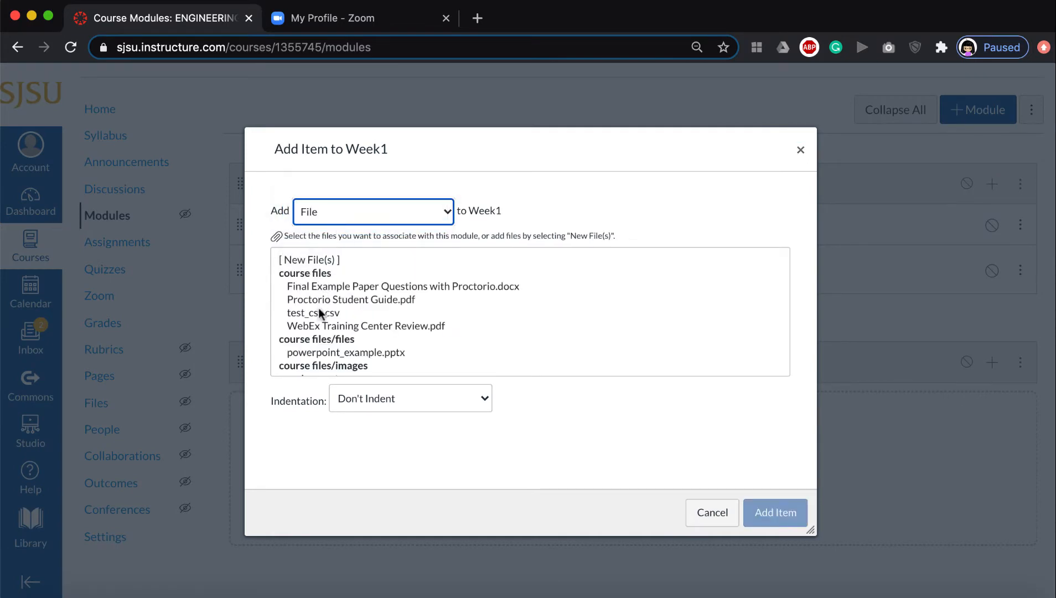
click(317, 351)
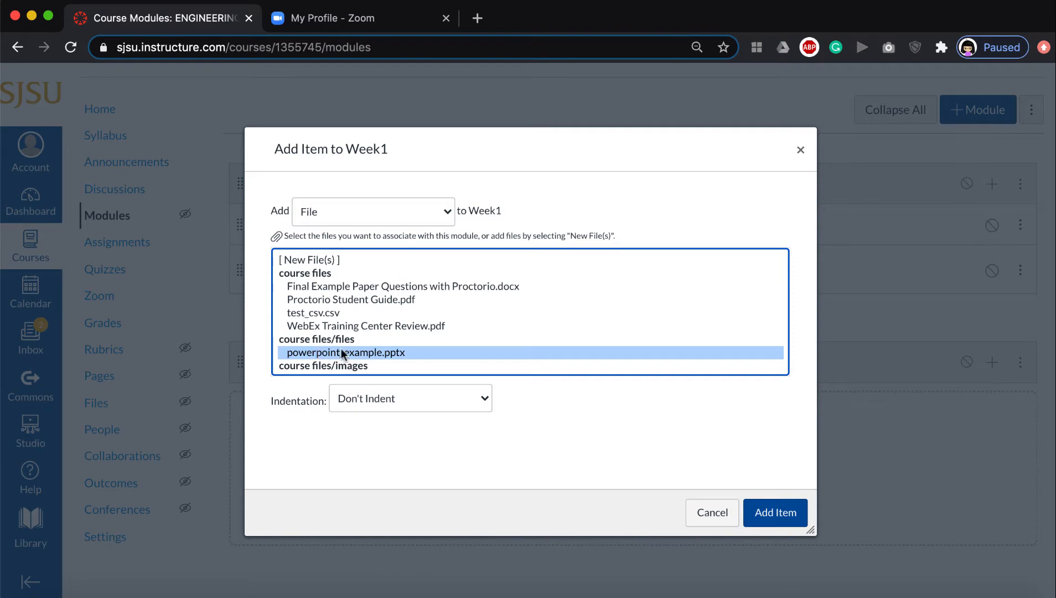
click(779, 514)
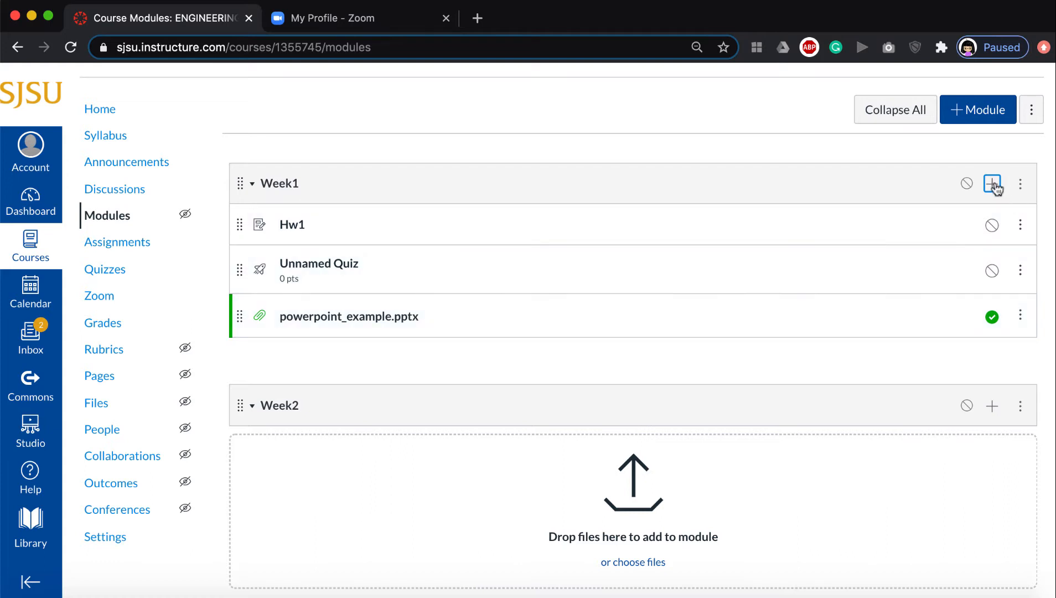
Start adding an External URL item to the Week1 module.
click(993, 184)
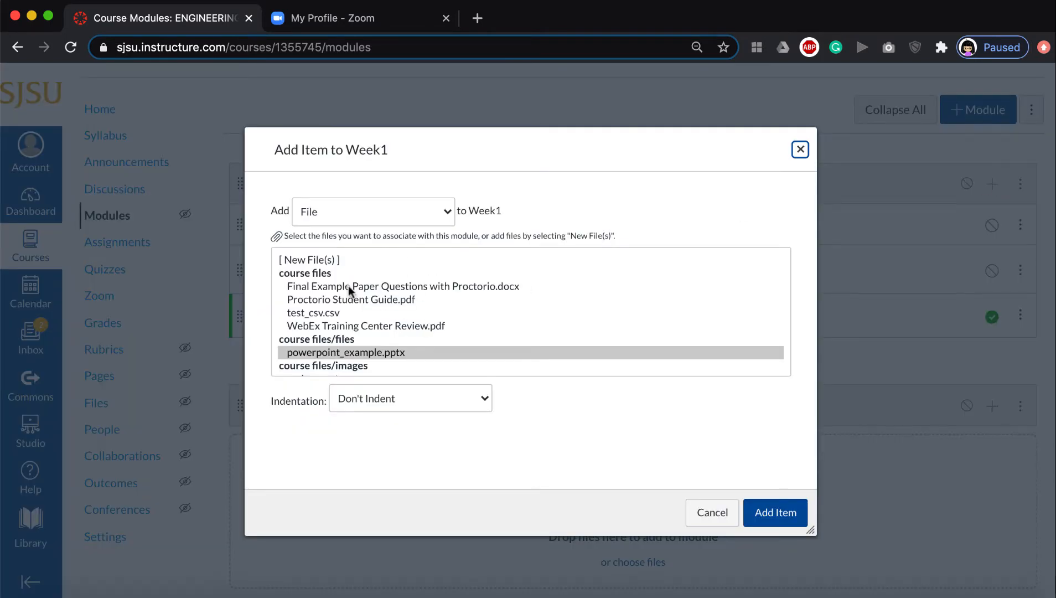
click(368, 205)
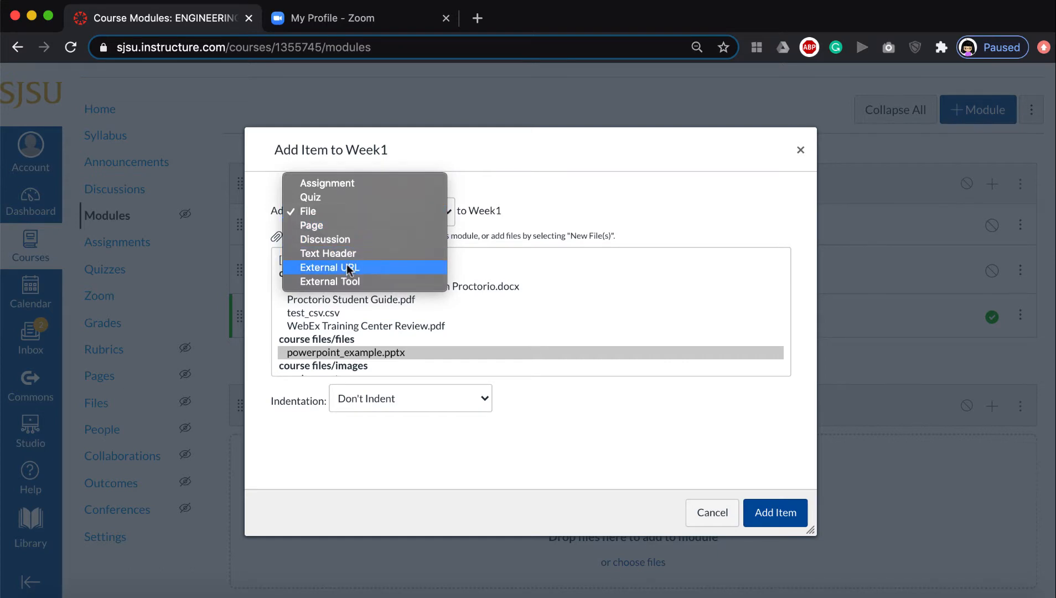
click(364, 268)
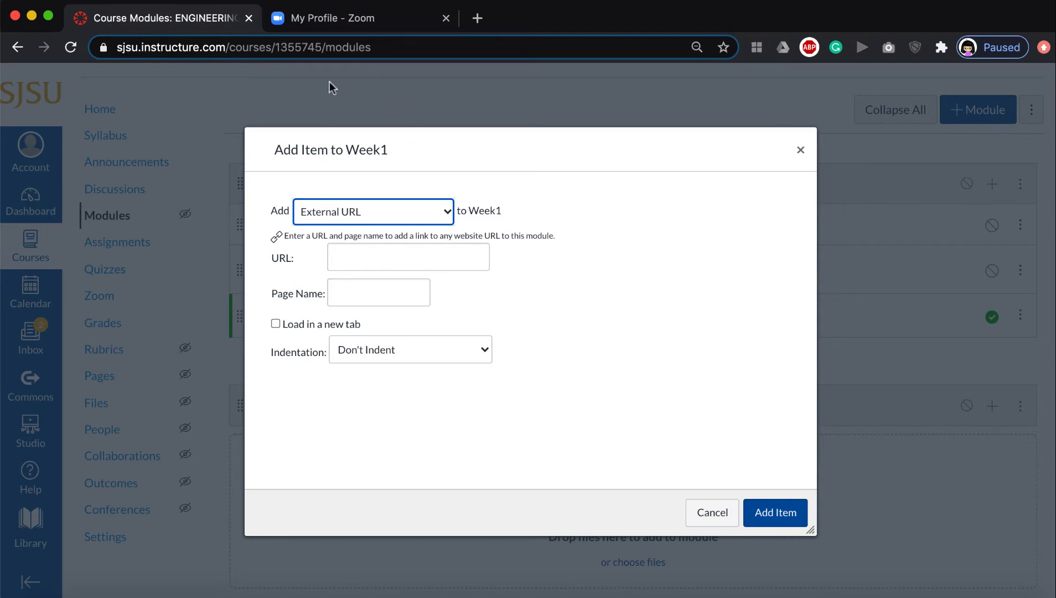
click(349, 22)
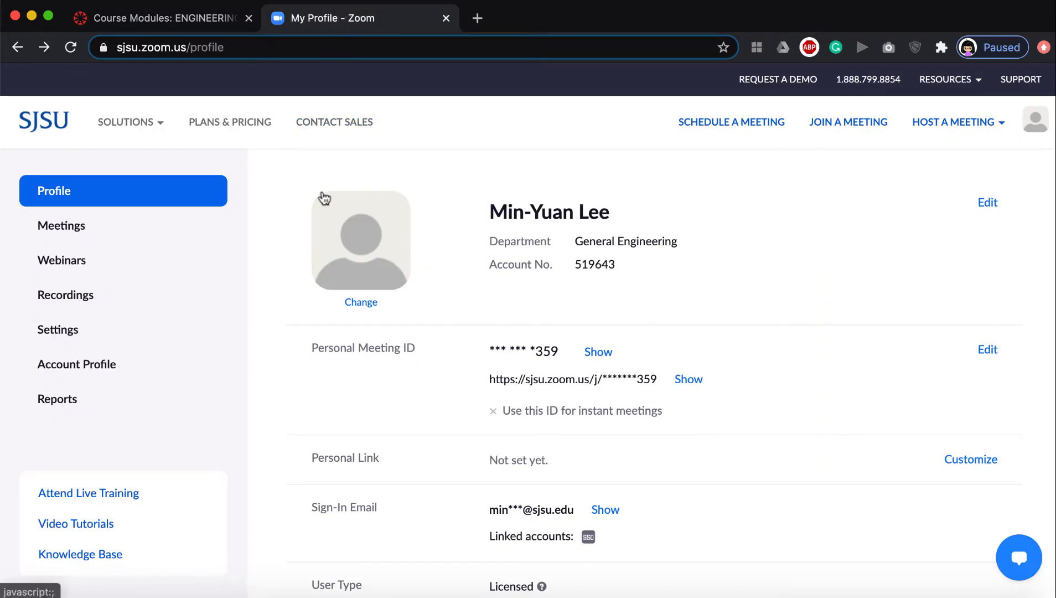
click(192, 17)
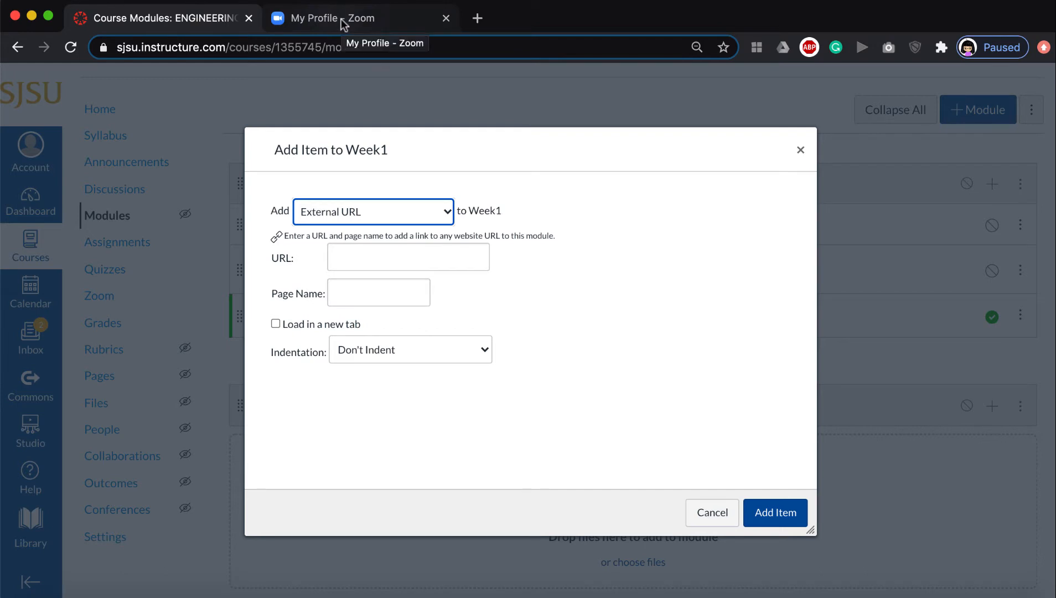
In Zoom, open the share details of the cloud recording and copy its recording link.
click(372, 21)
mouse_move(125, 121)
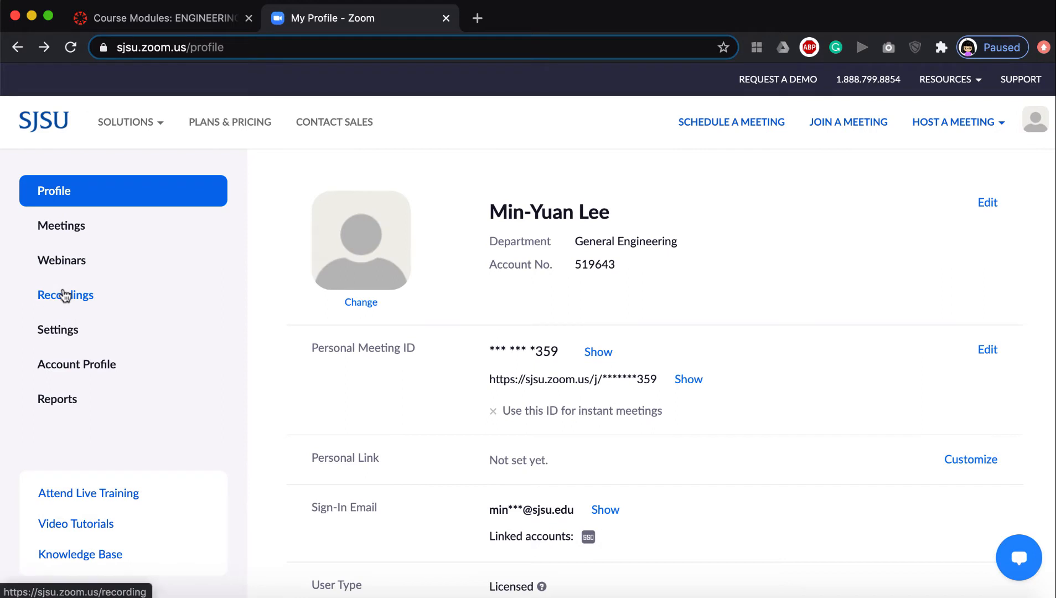
click(67, 296)
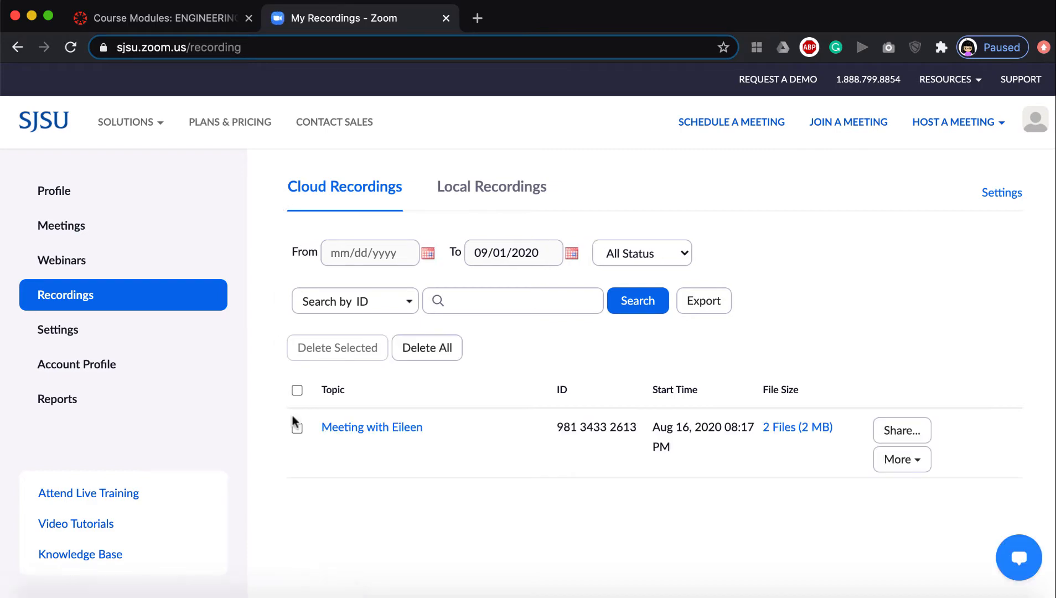
click(916, 428)
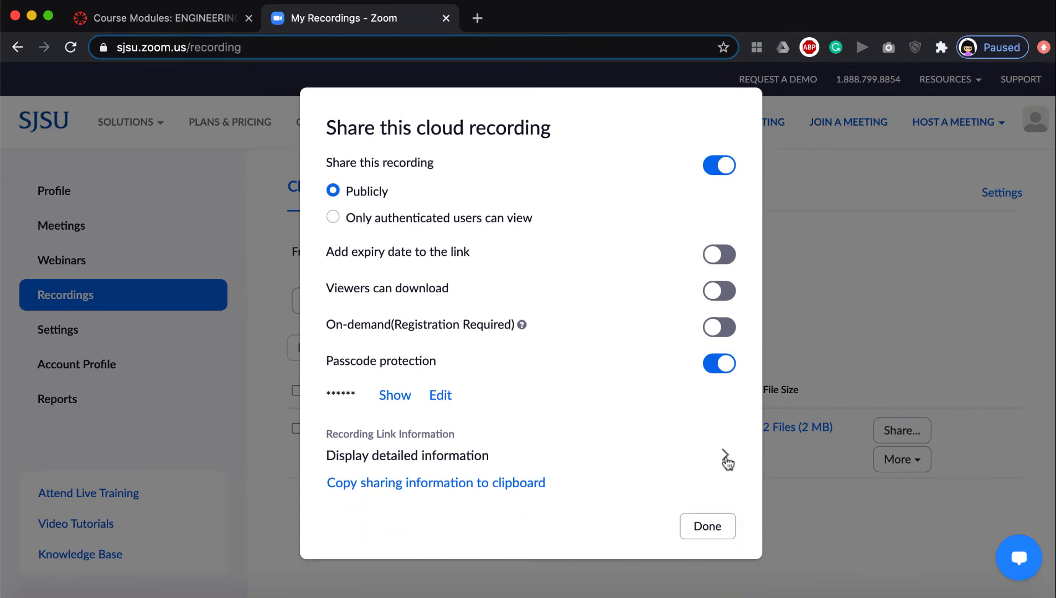
click(724, 457)
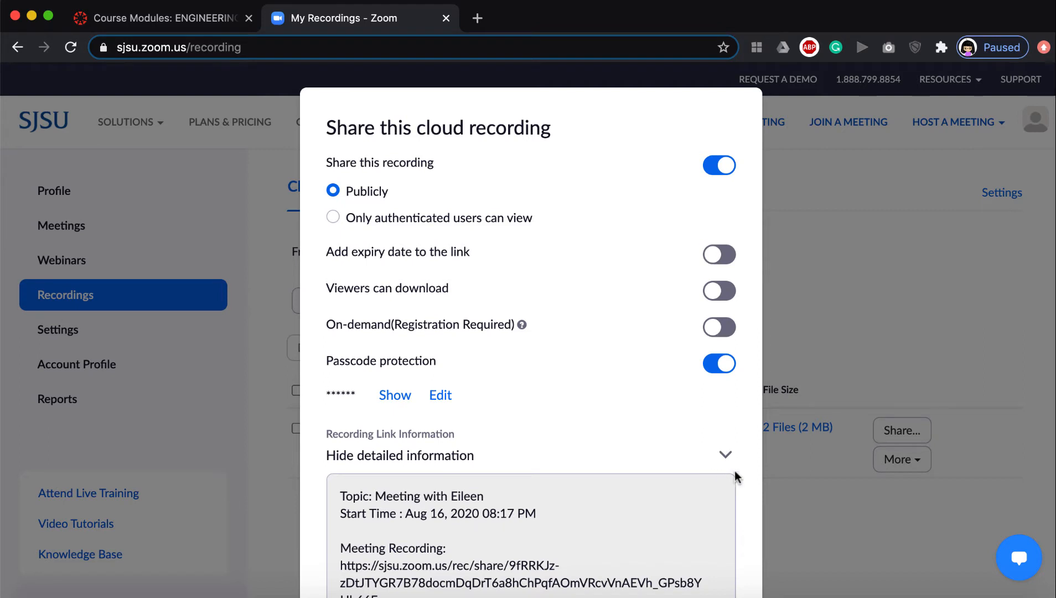
scroll(667, 468, down, 2)
scroll(668, 474, down, 4)
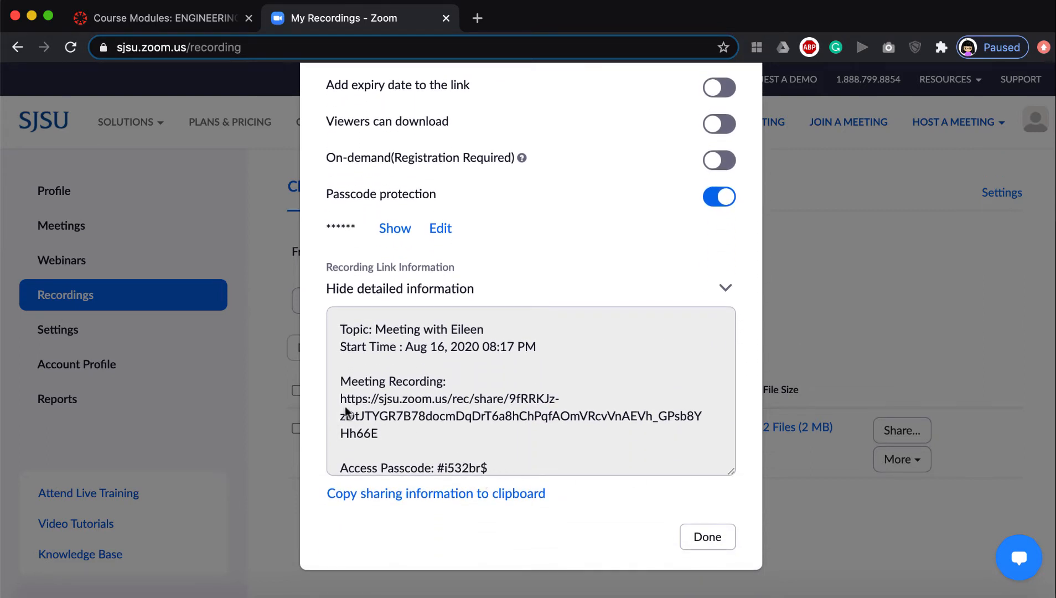
drag(378, 434, 335, 408)
key(super+c)
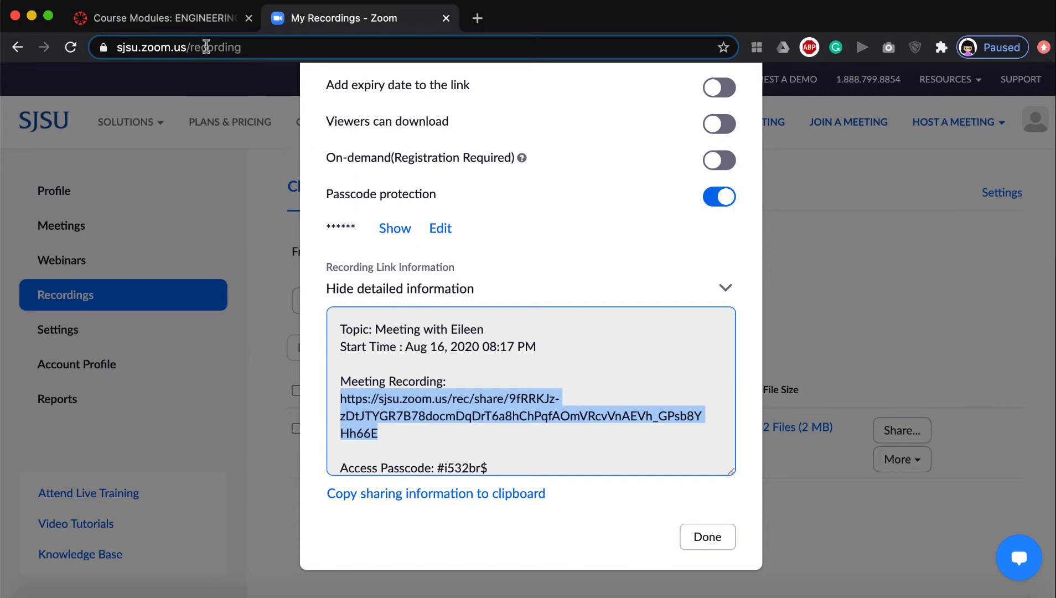
Paste the Zoom recording link as the URL of the new Week1 item.
click(168, 18)
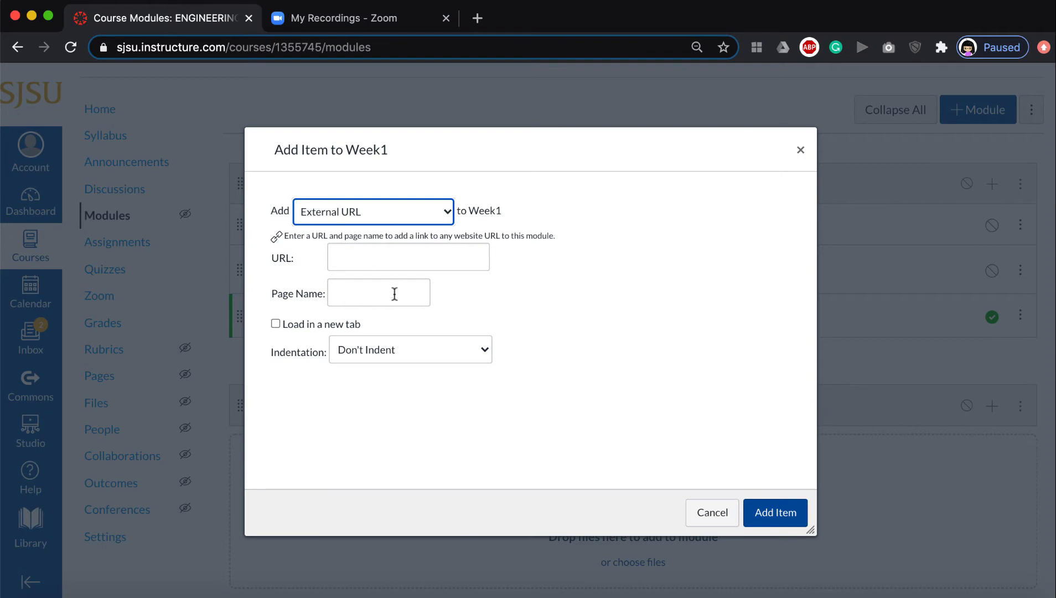
click(408, 259)
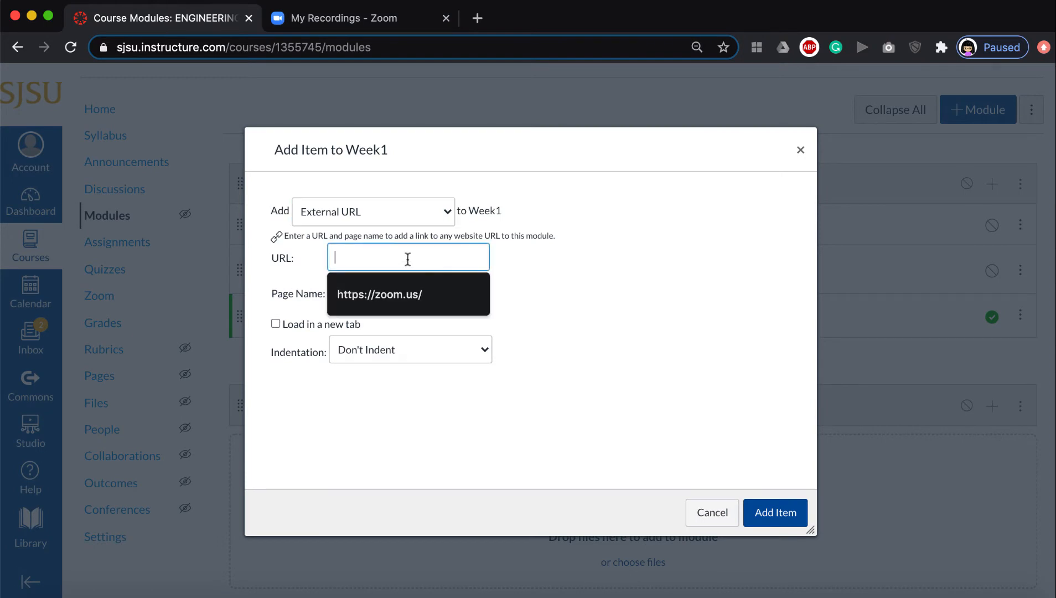
key(super+v)
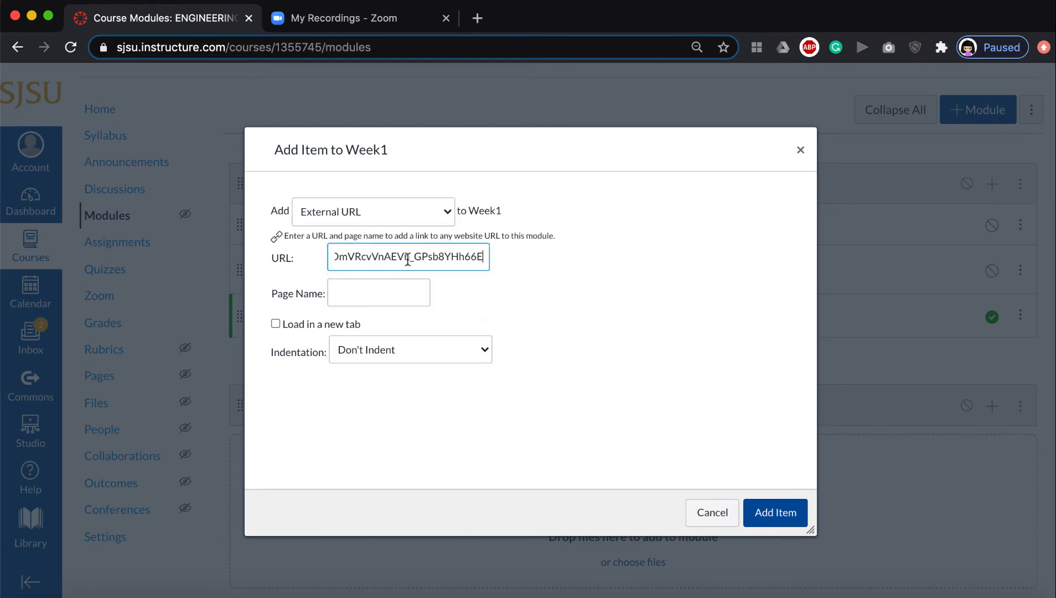
Copy the recording's access passcode line from the Zoom share details.
click(309, 19)
triple_click(354, 455)
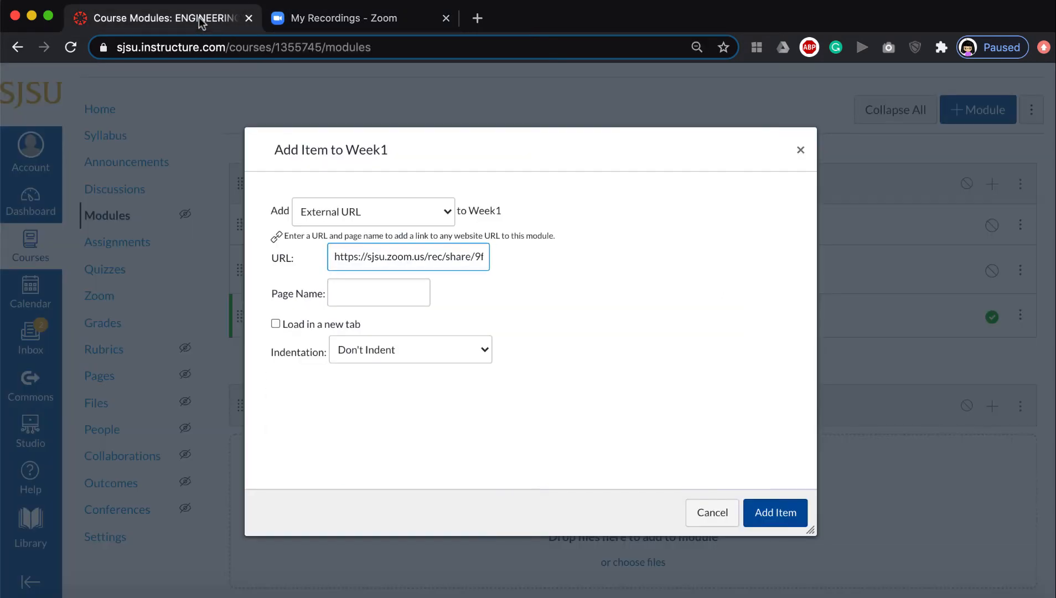
click(199, 17)
Name the link Lecture recored 9/1 followed by the recording's access passcode, and add it to Week1.
click(379, 292)
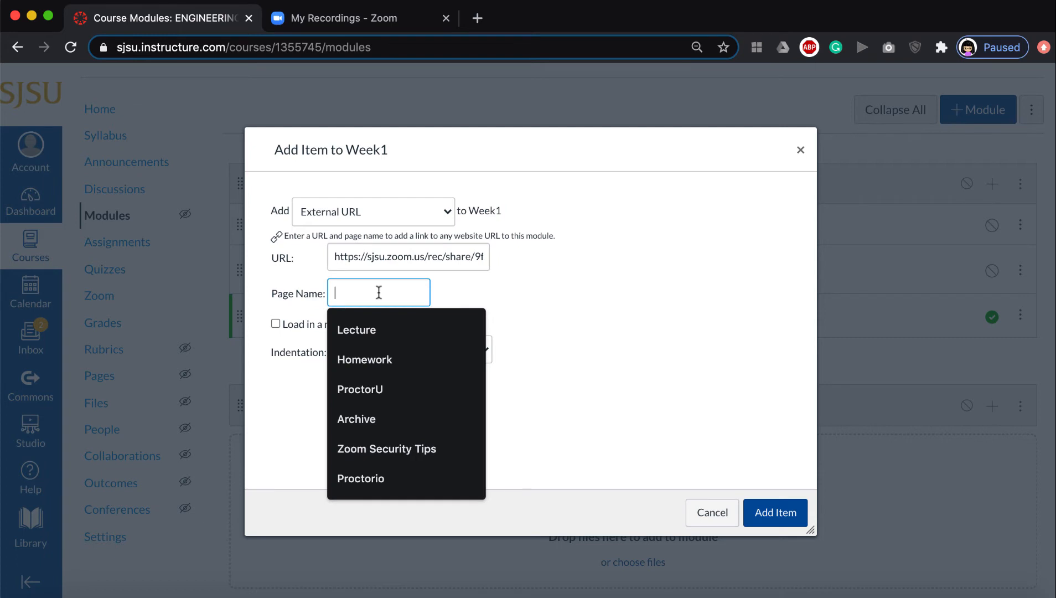
text(l)
key(Down)
key(Down)
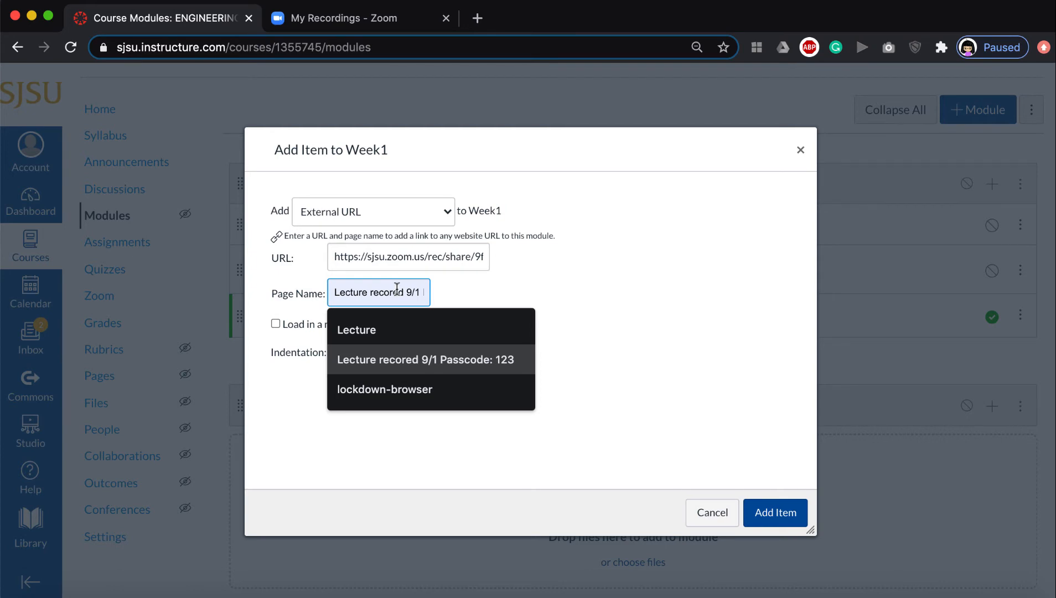
click(409, 358)
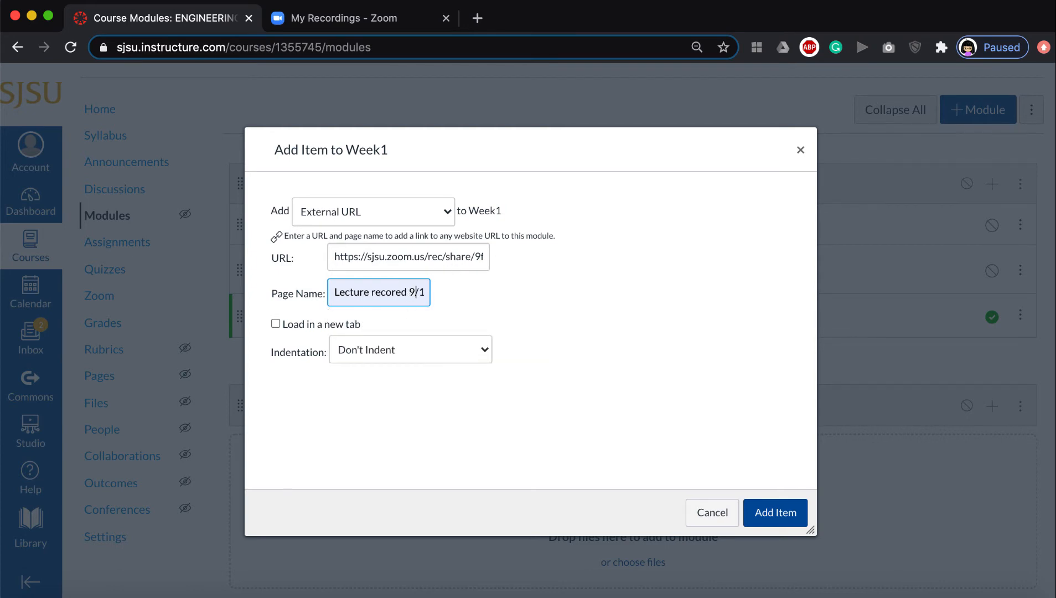
key(Right)
key(Right)
key(Right)
key(Right)
key(Right)
key(Right)
key(Right)
key(Right)
key(Right)
key(Right)
key(Right)
key(Right)
key(Right)
key(Right)
key(Right)
key(Right)
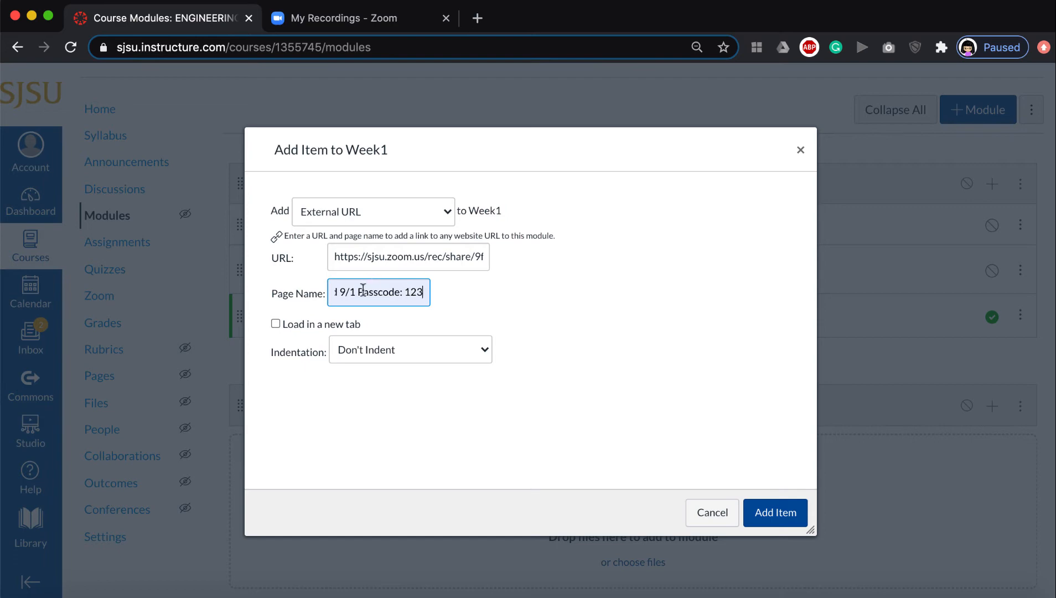
drag(360, 292, 423, 294)
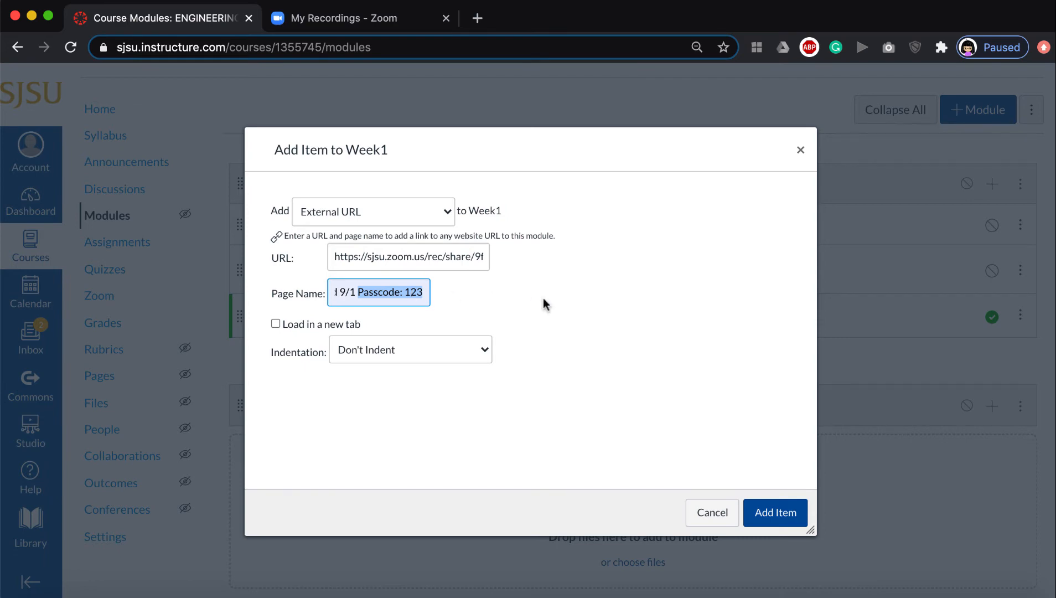
key(super+v)
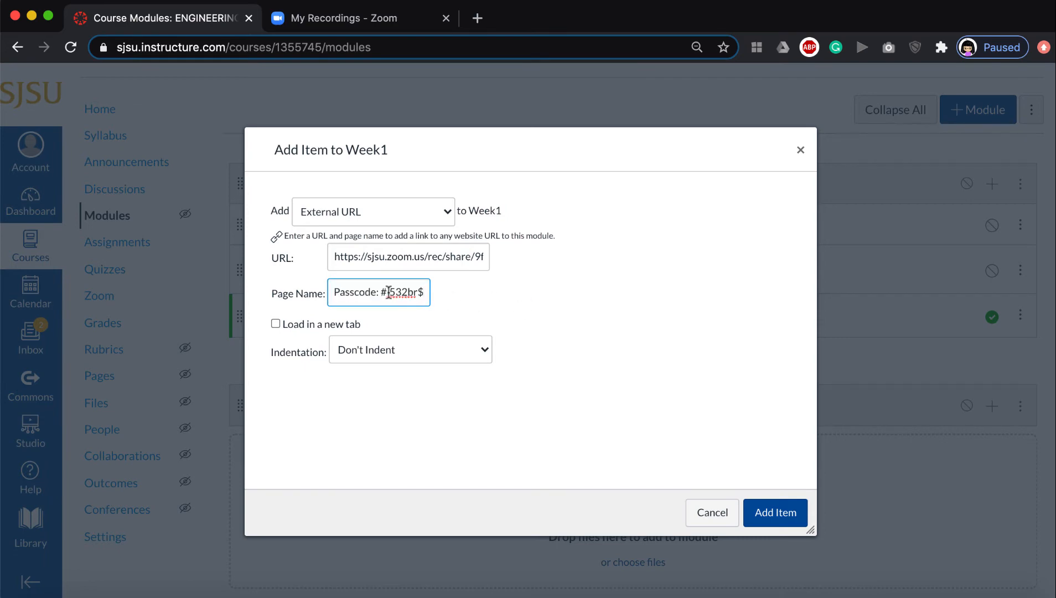
scroll(388, 292, left, 3)
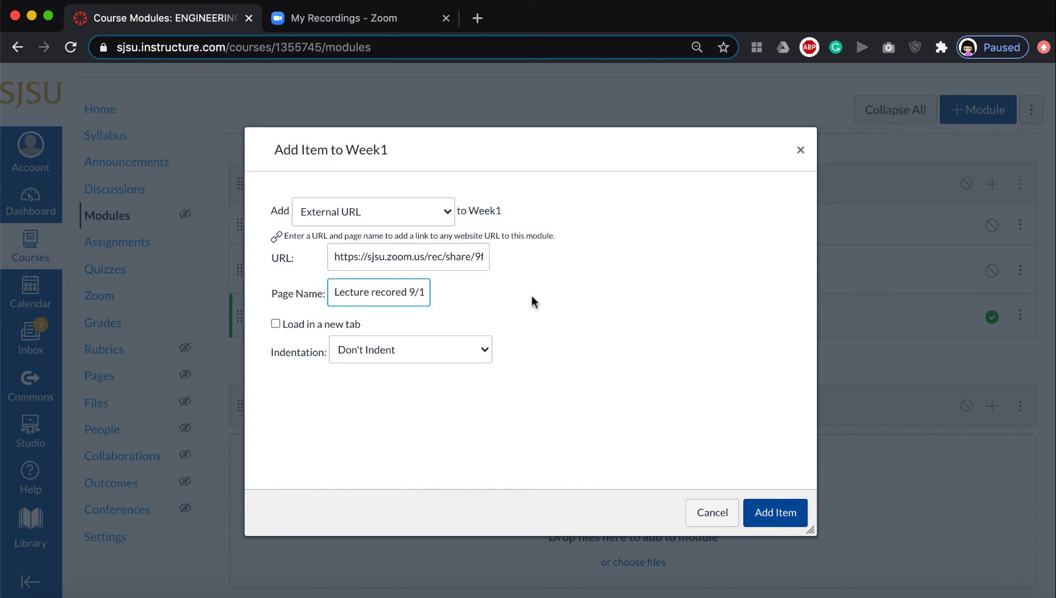
click(788, 524)
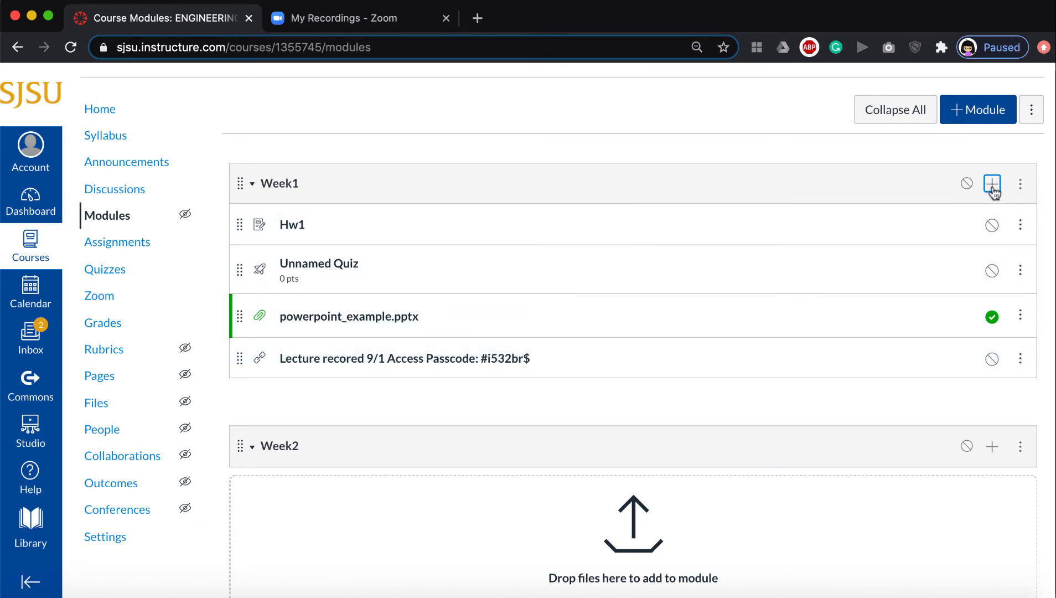
Add a text header named Lecture to the Week1 module.
click(992, 185)
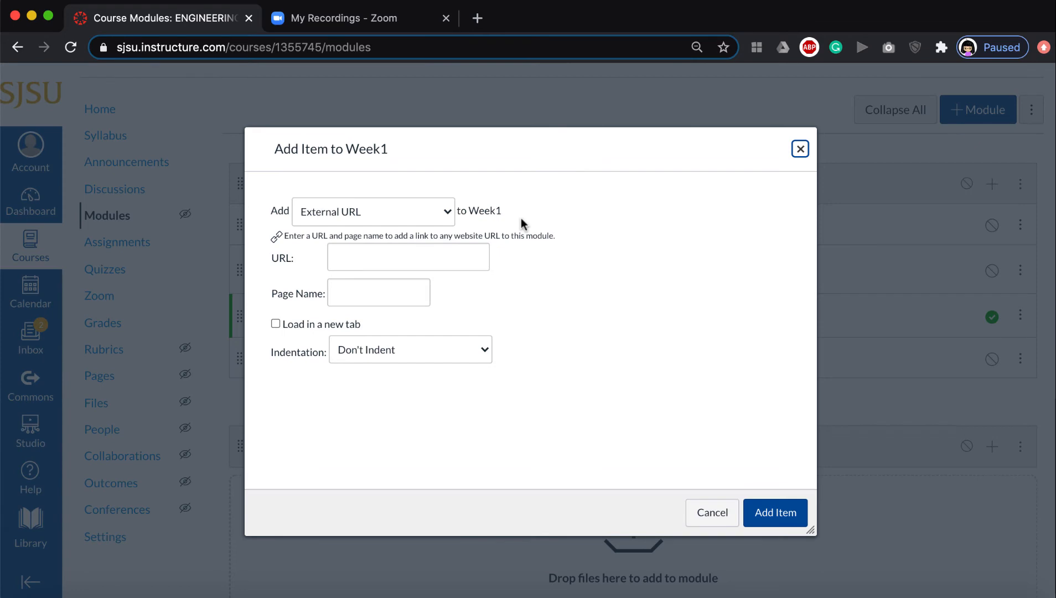
click(424, 216)
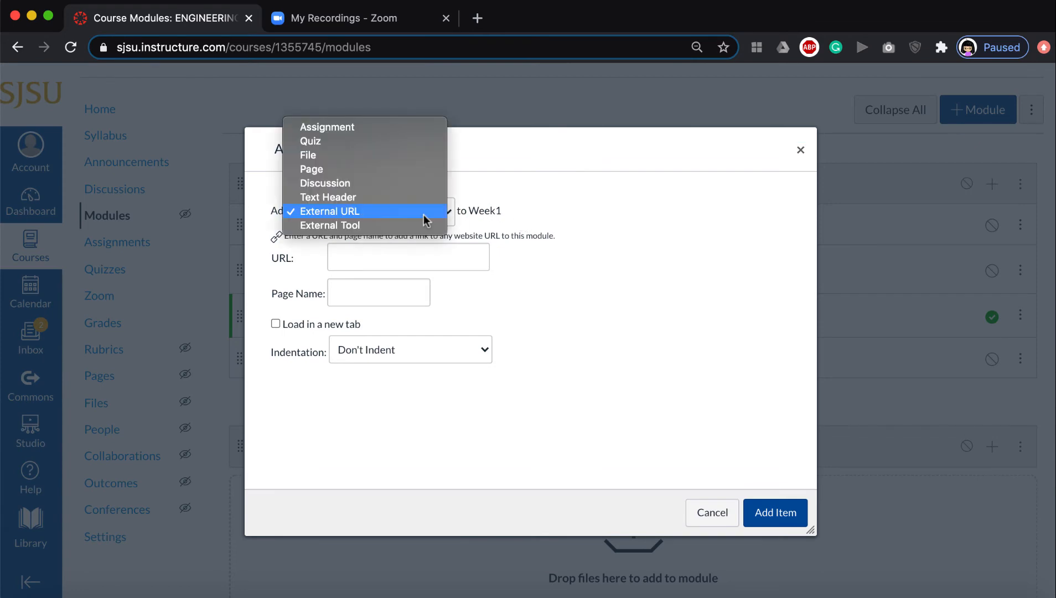
click(346, 199)
click(357, 247)
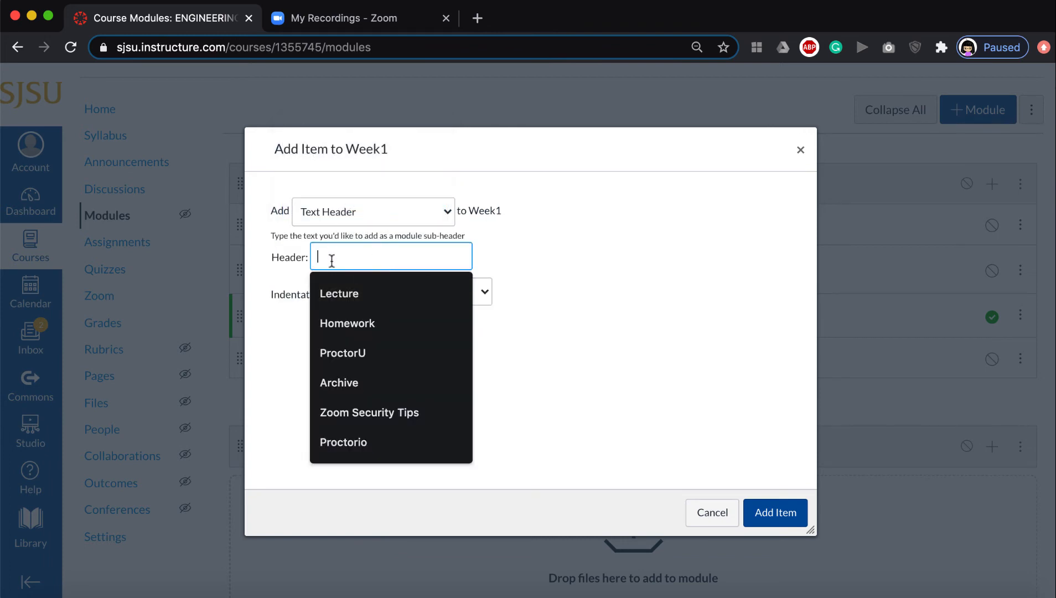
click(344, 288)
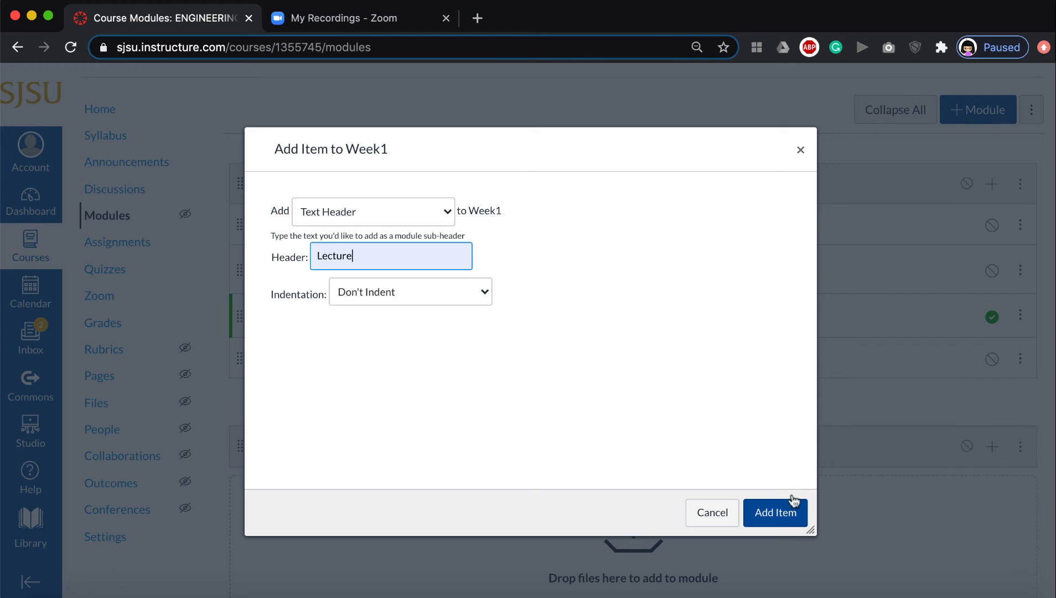
click(773, 513)
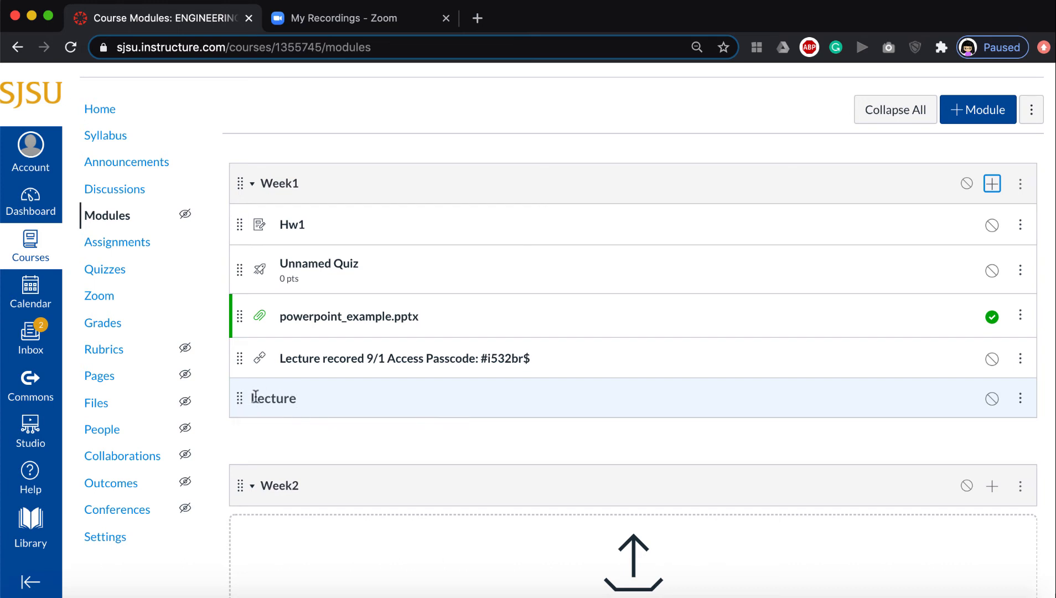
Move the Lecture header above powerpoint_example.pptx and indent the PowerPoint file beneath it.
drag(242, 399, 237, 306)
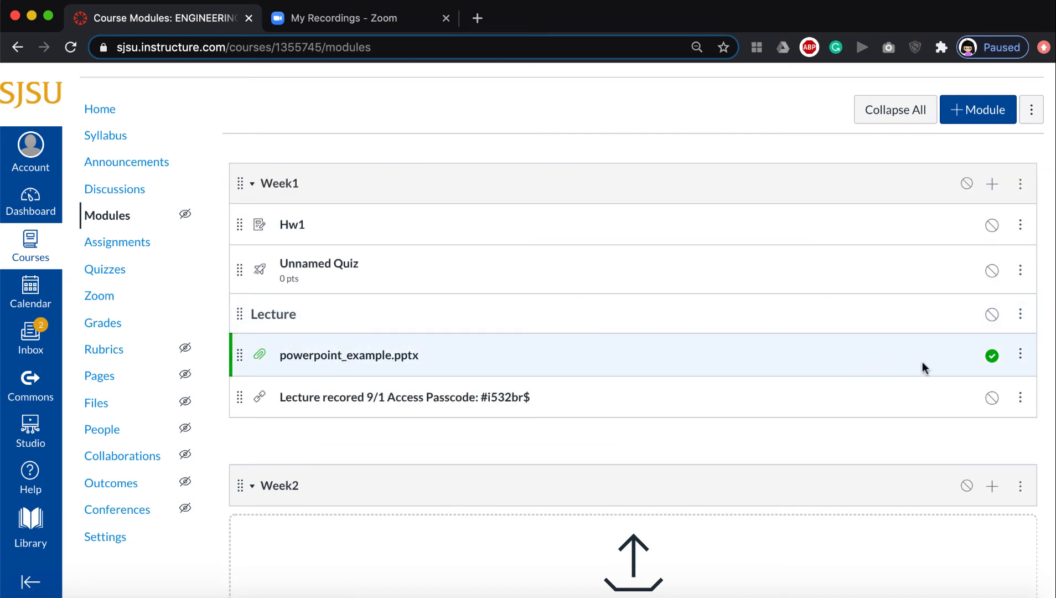
click(1020, 354)
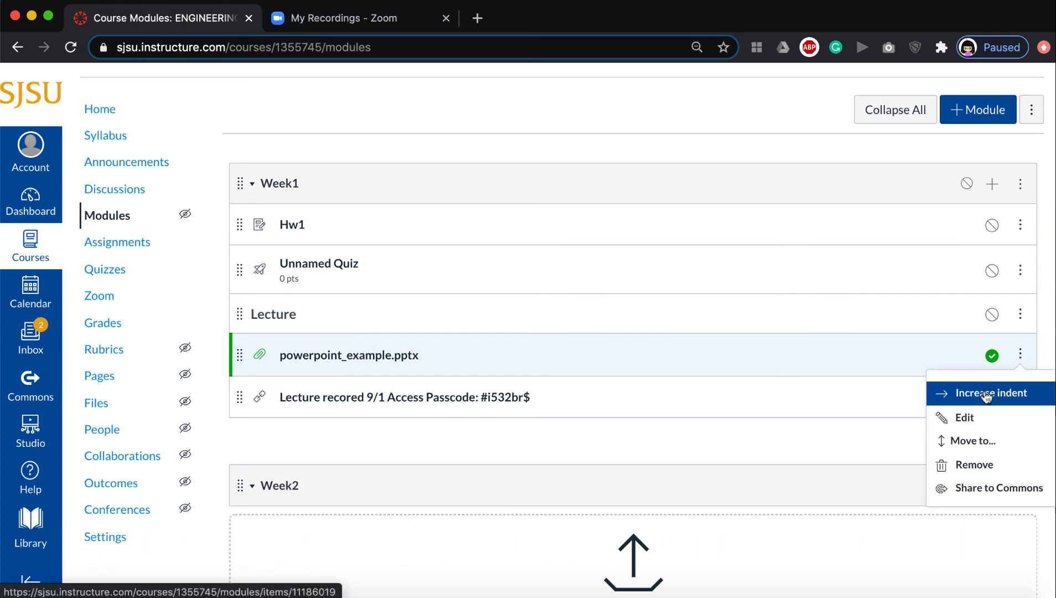
click(987, 395)
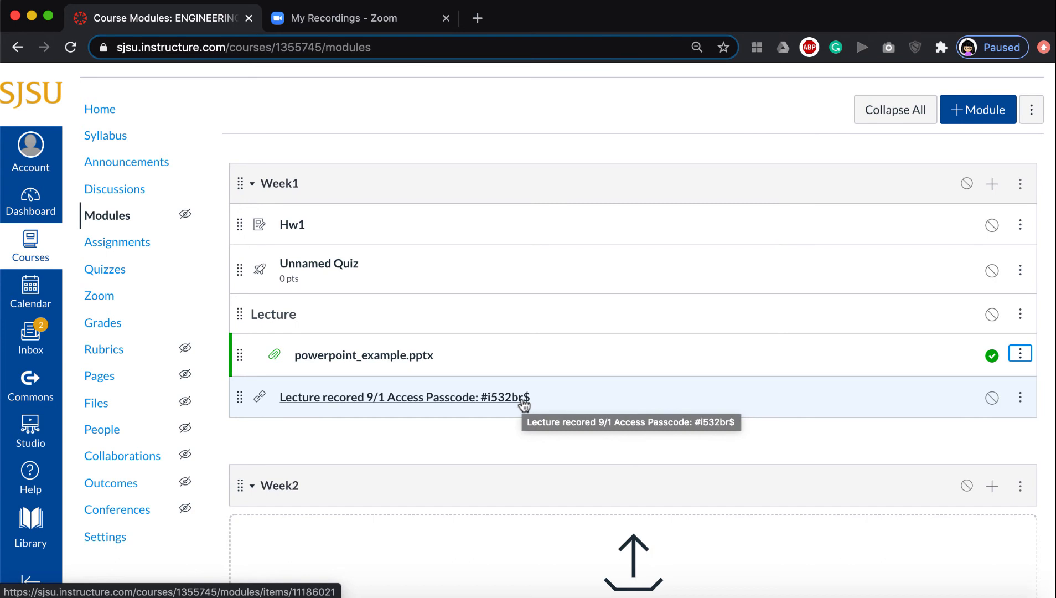
Add a text header named Homework to the Week1 module.
click(992, 183)
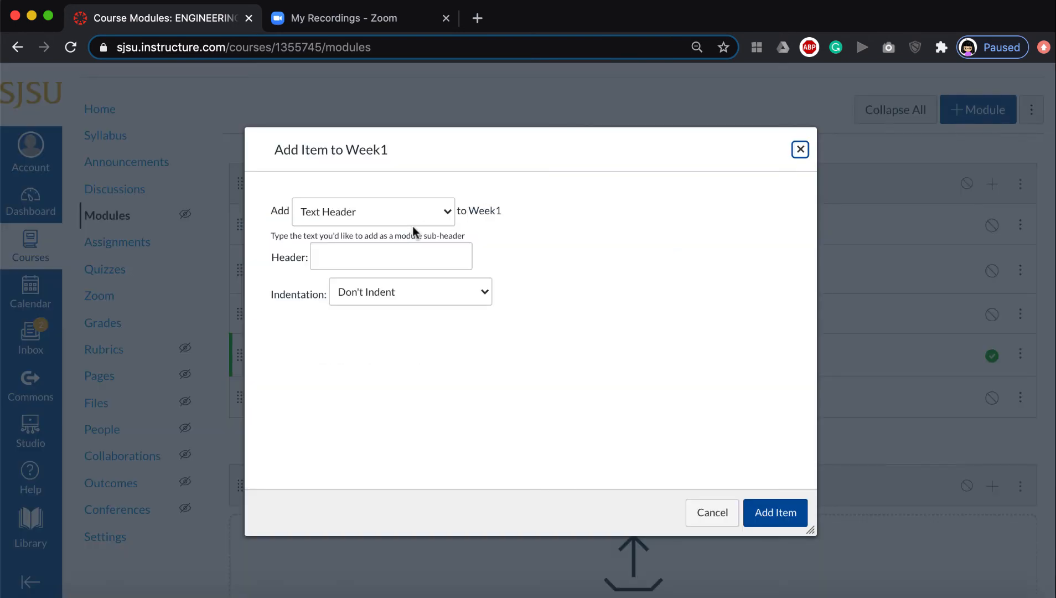
click(355, 251)
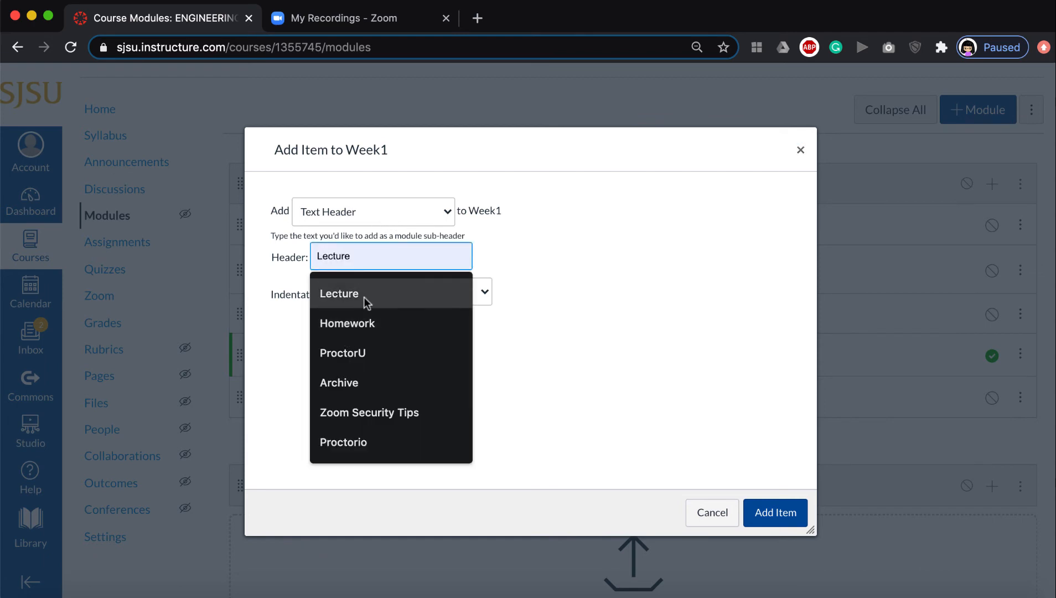
text(H)
key(Down)
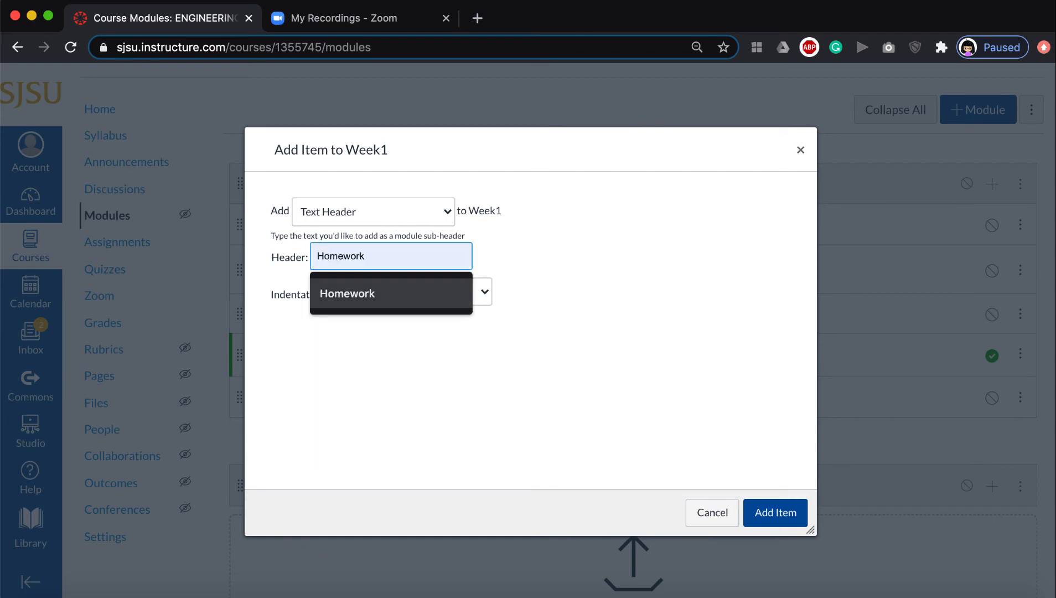
key(Return)
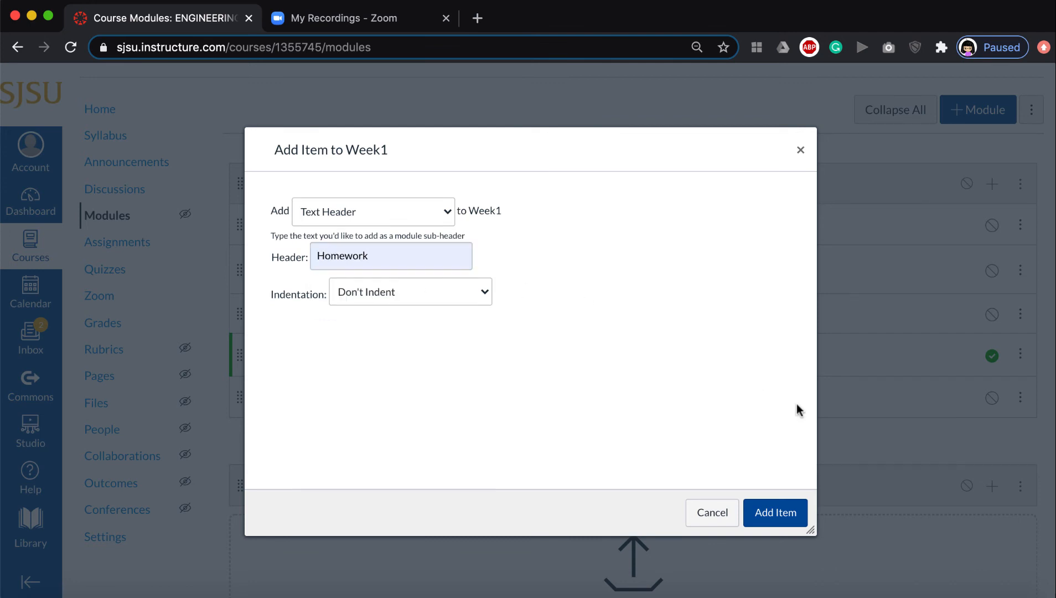
click(764, 516)
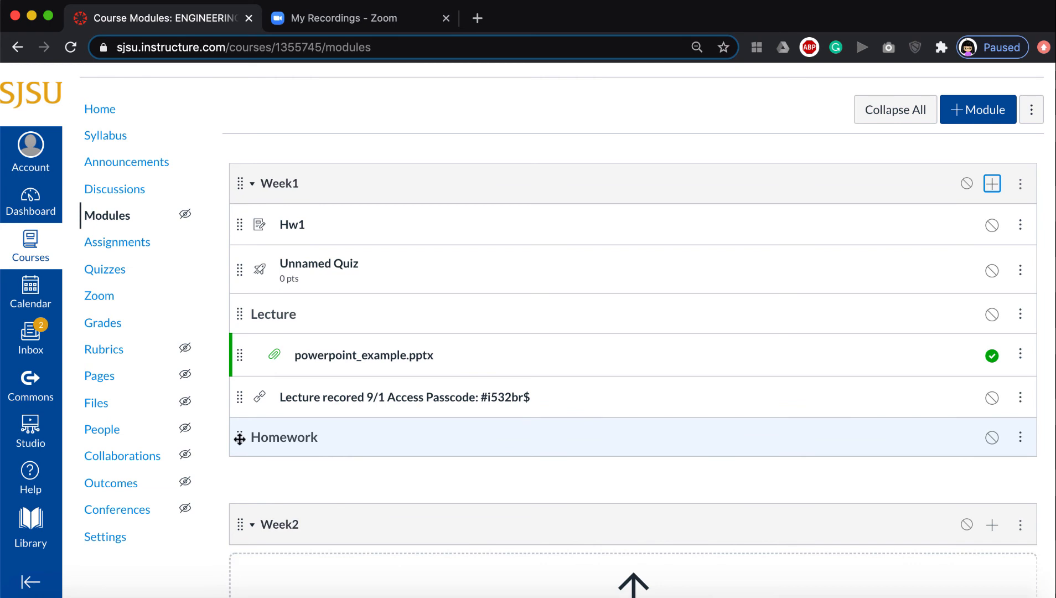
Move the Homework header to the top of Week1 and indent Hw1 and Unnamed Quiz beneath it.
drag(239, 438, 226, 221)
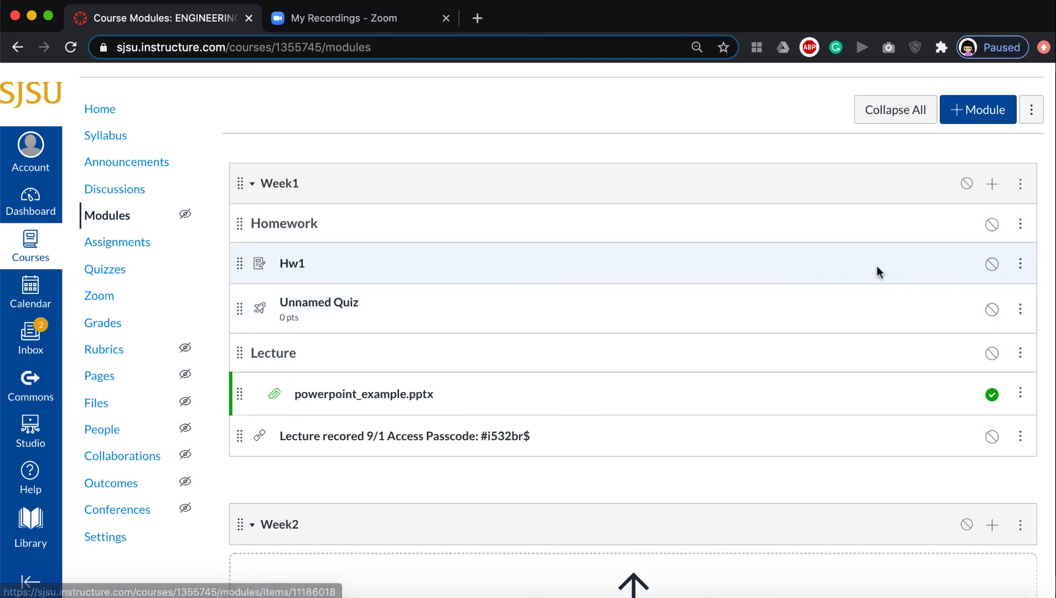
click(1019, 264)
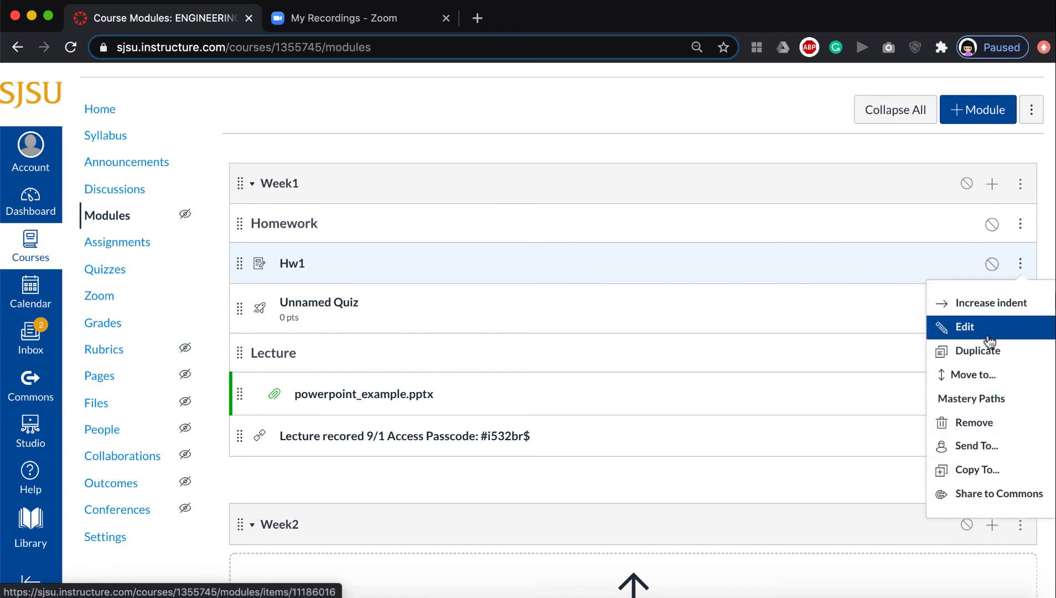
click(992, 302)
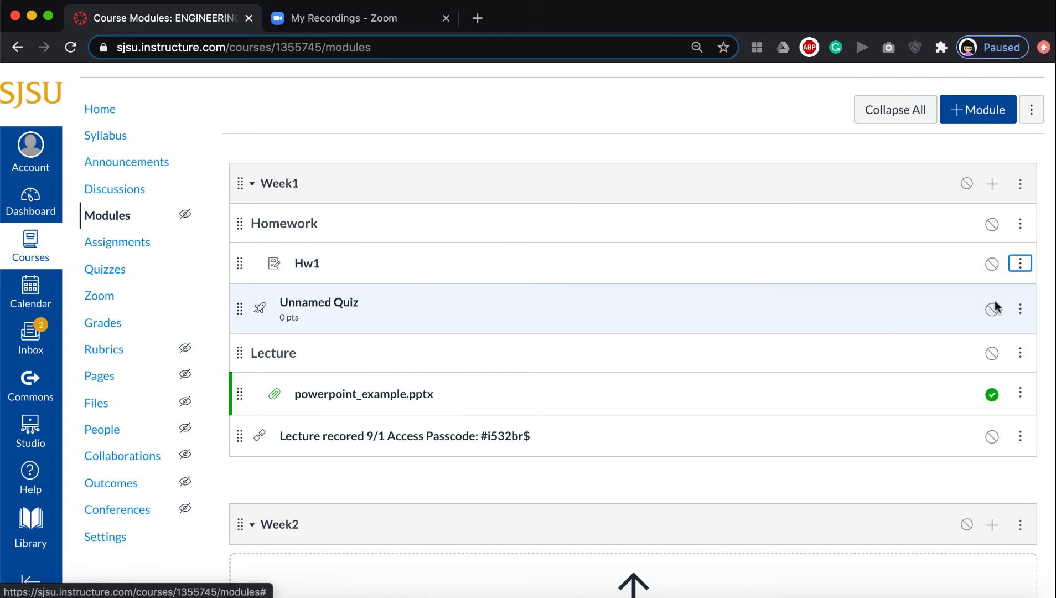
click(1019, 308)
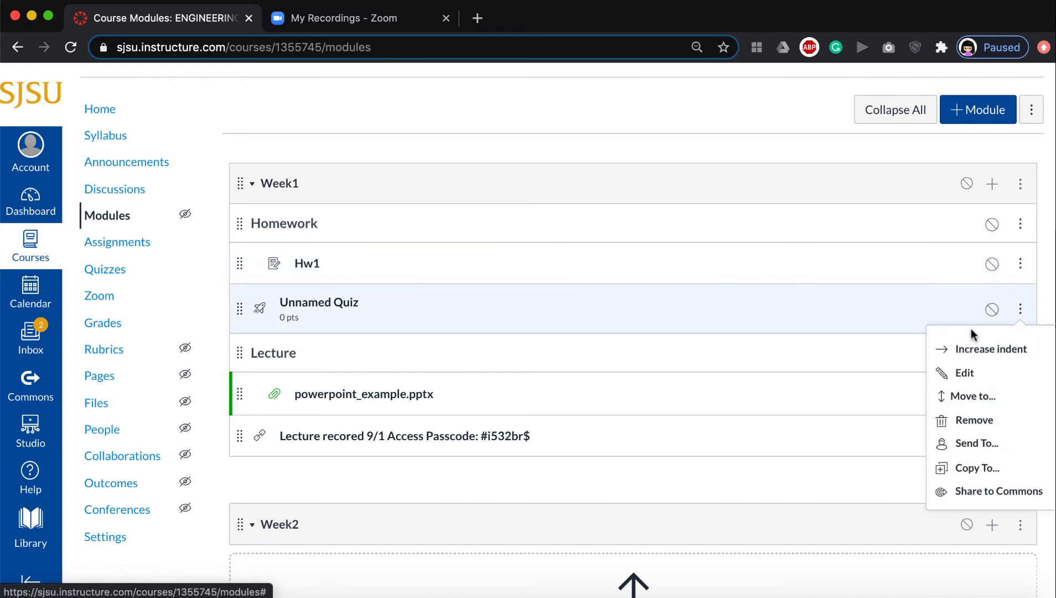
click(952, 353)
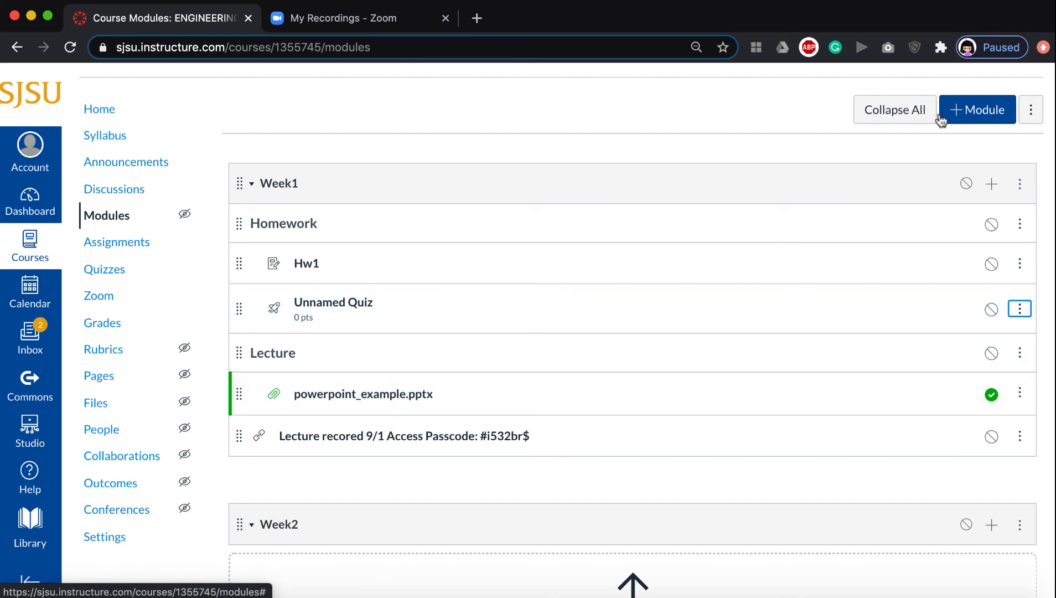
Add a text header named Recoding to the Week1 module.
click(990, 182)
click(389, 259)
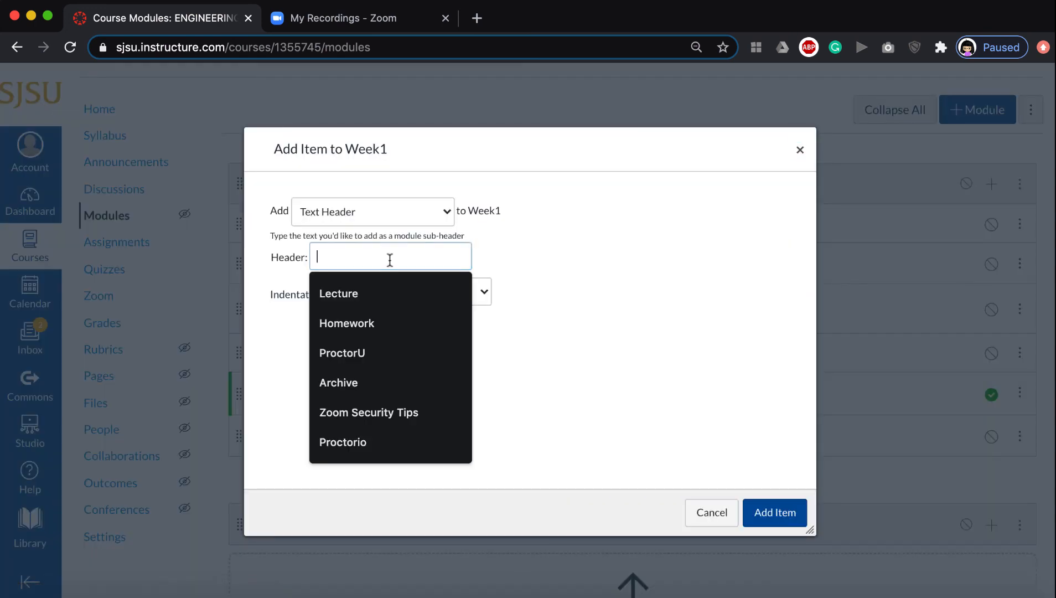
text(R)
key(Down)
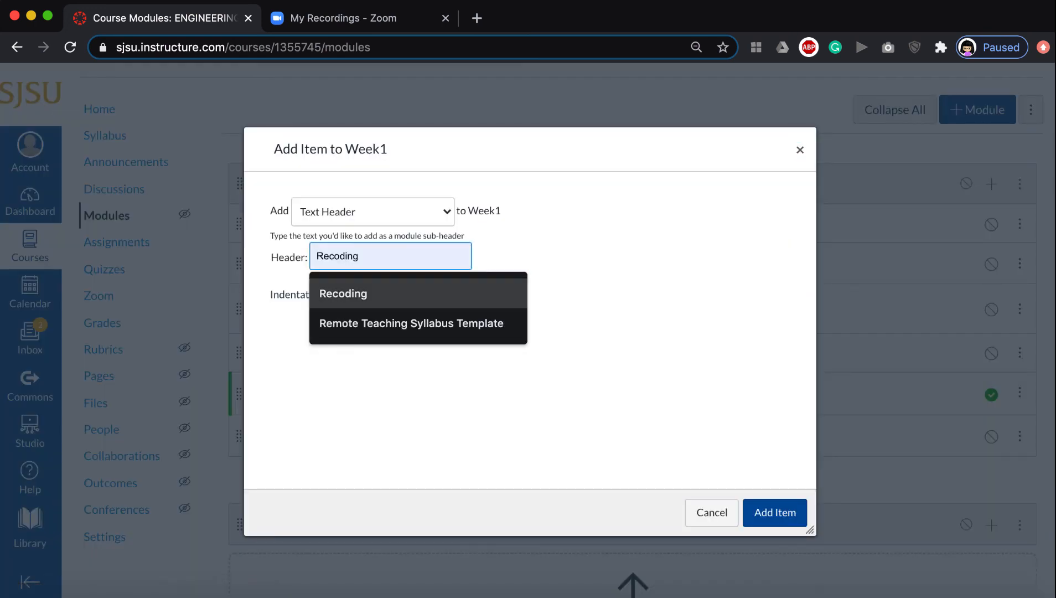
key(Return)
click(798, 514)
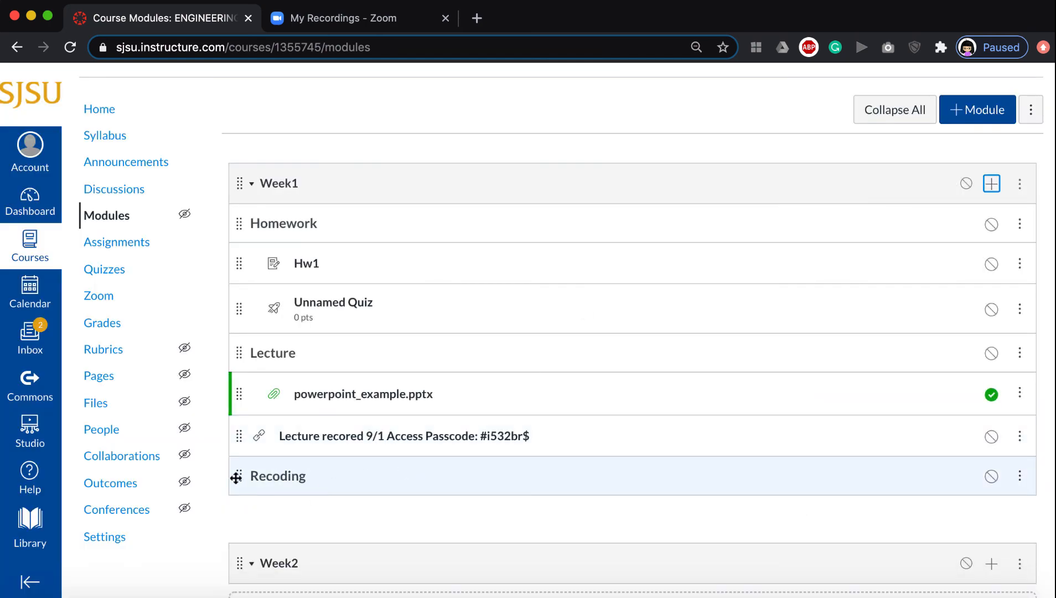
Move the Recoding header above the lecture recording link and indent the link beneath it.
drag(236, 477, 233, 434)
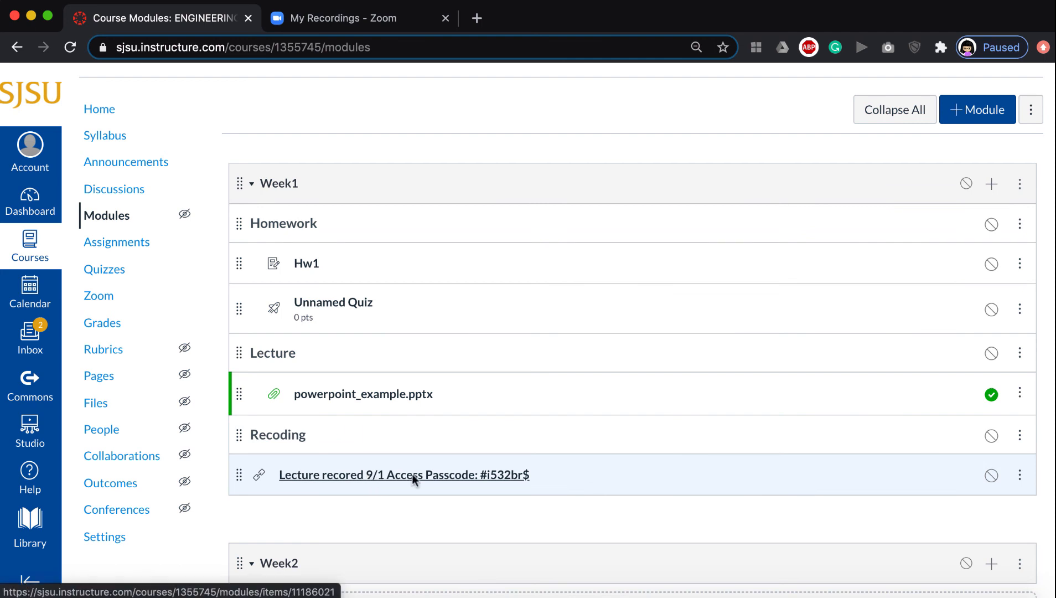
click(1020, 474)
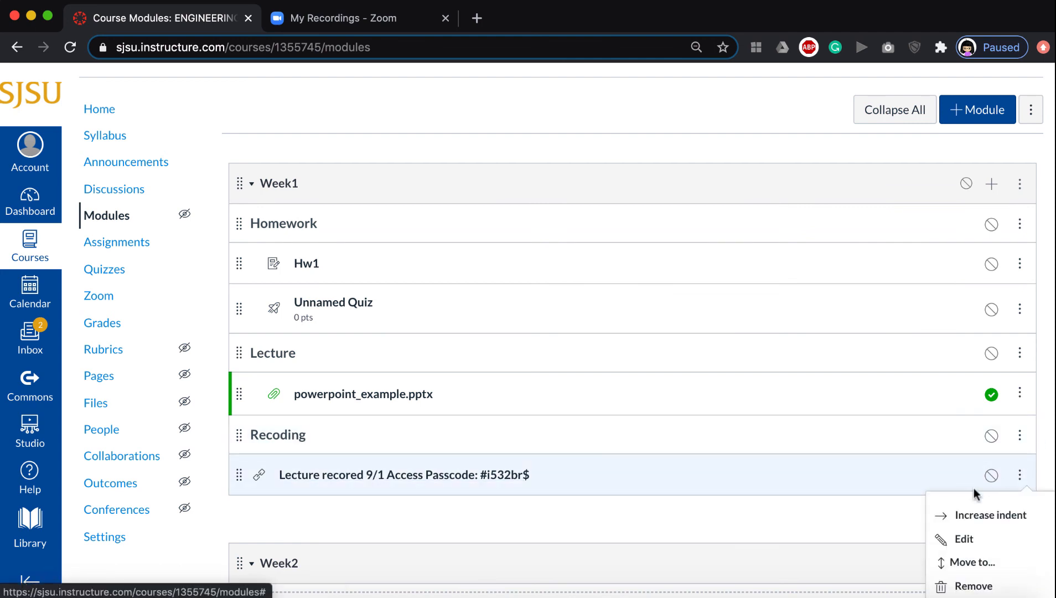
click(966, 516)
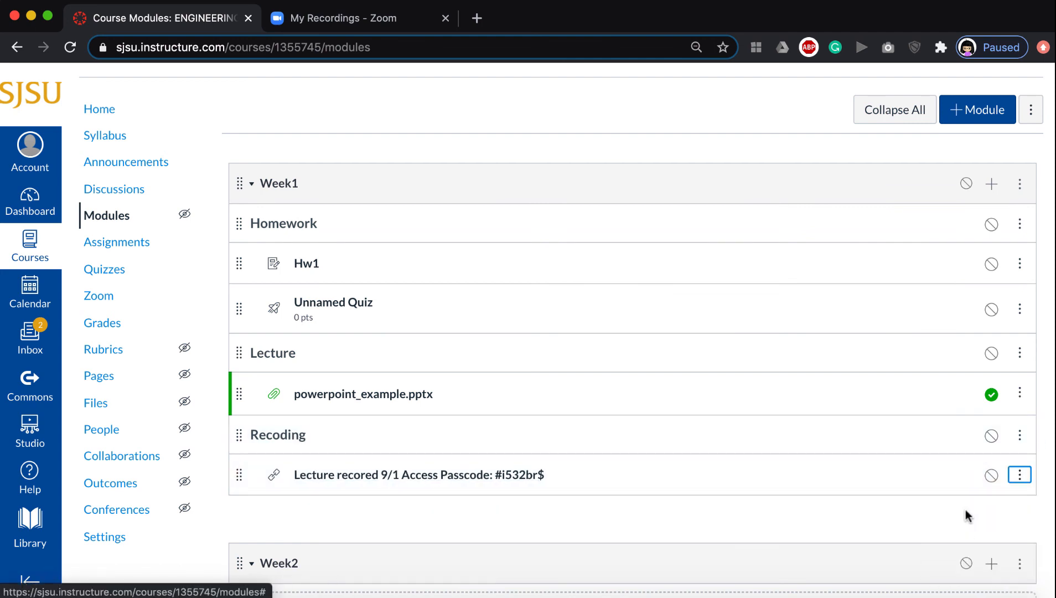
Publish the Week1 module together with all of its items.
scroll(963, 387, down, 1)
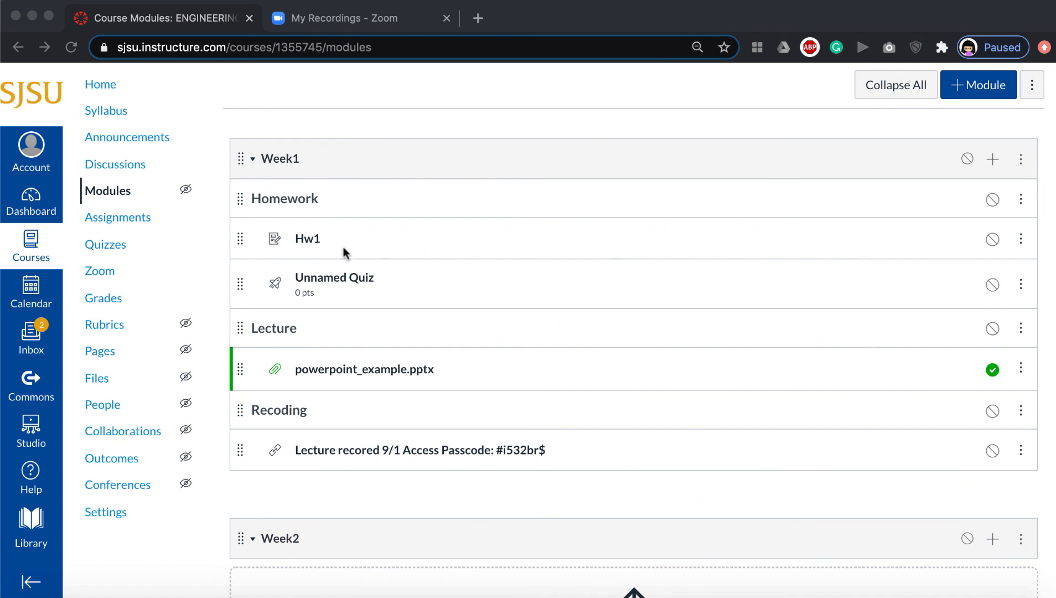
click(994, 203)
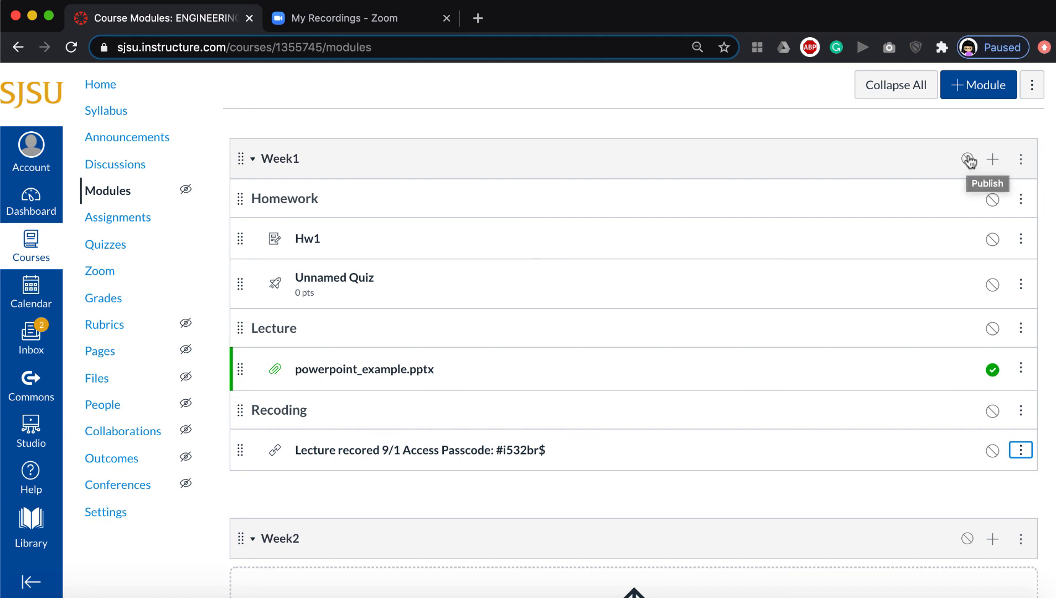
click(968, 160)
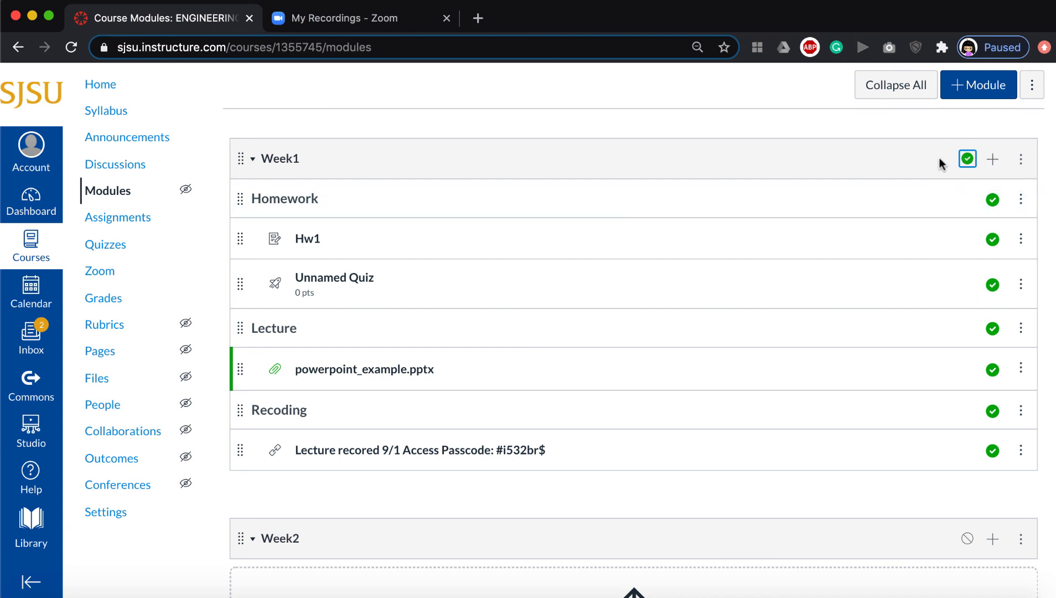
scroll(810, 330, up, 1)
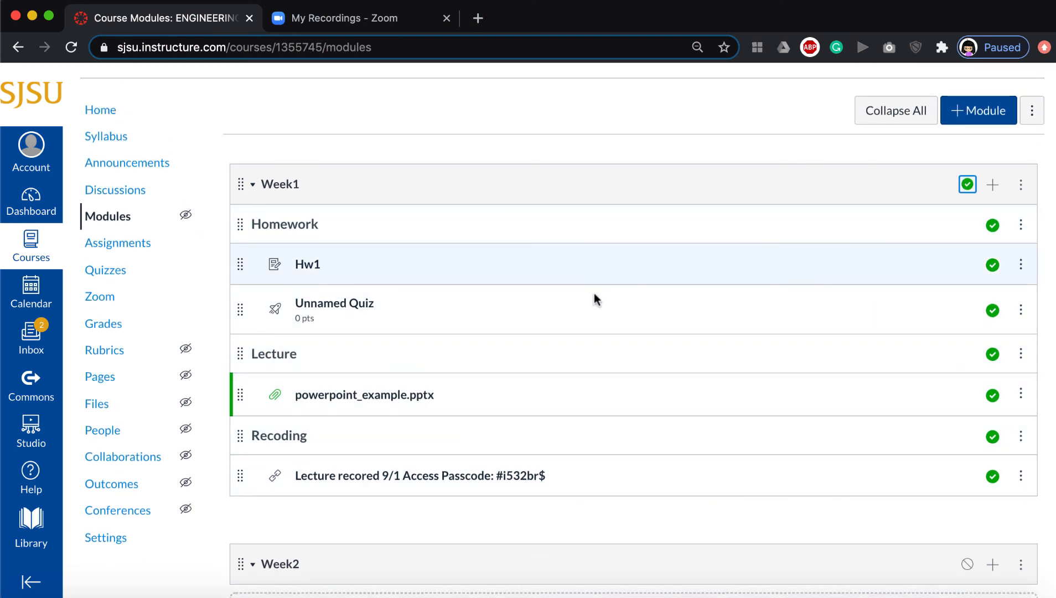